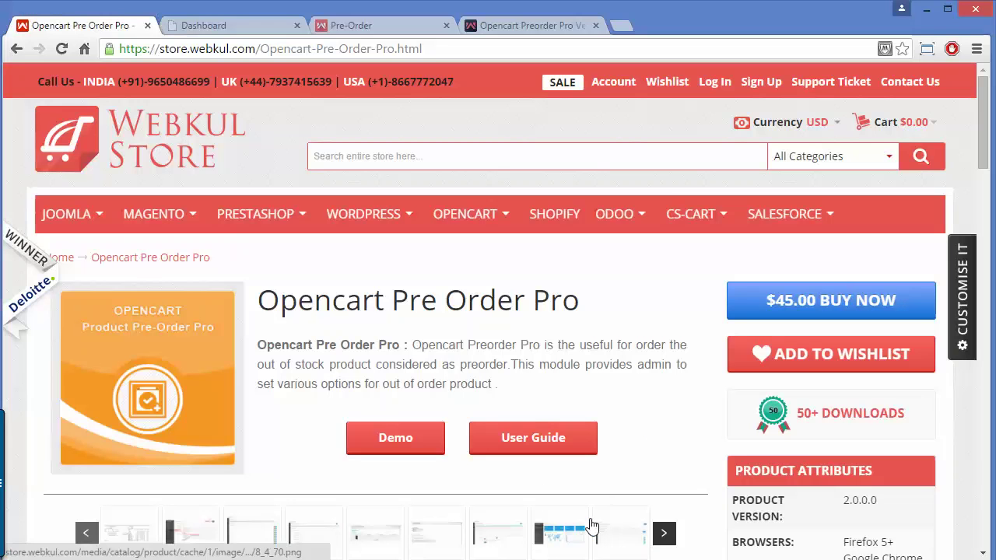
From the dashboard, go to Extensions > Modules and edit Preorder Pro.
{"action": "left_click", "coordinate": [216, 26]}
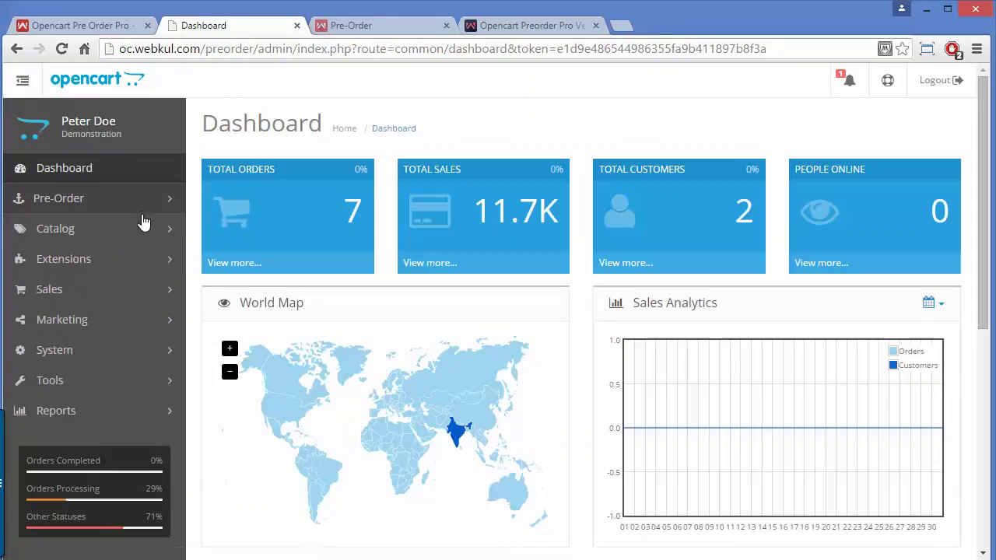
{"action": "left_click", "coordinate": [136, 266]}
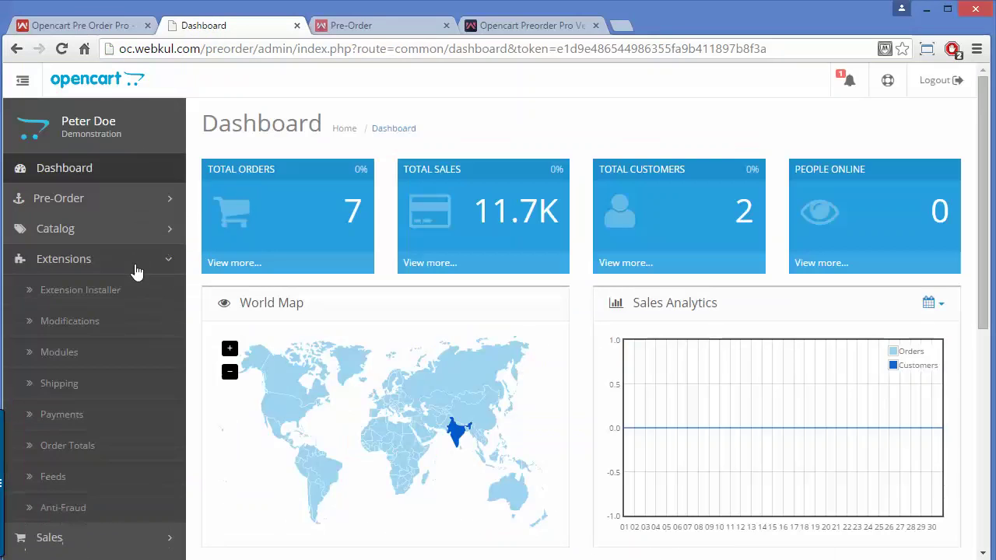
{"action": "left_click", "coordinate": [116, 356]}
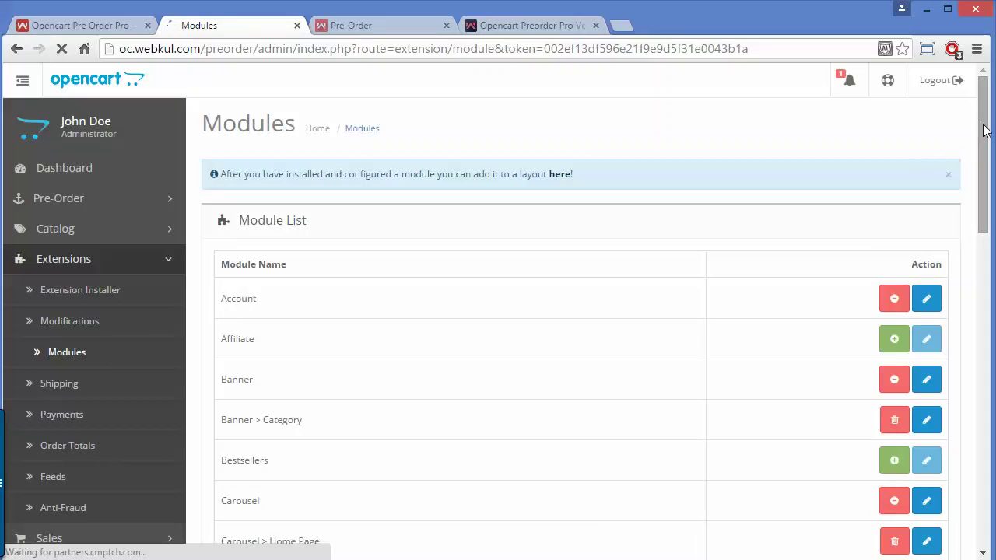
{"action": "left_click_drag", "start_coordinate": [984, 129], "coordinate": [989, 391]}
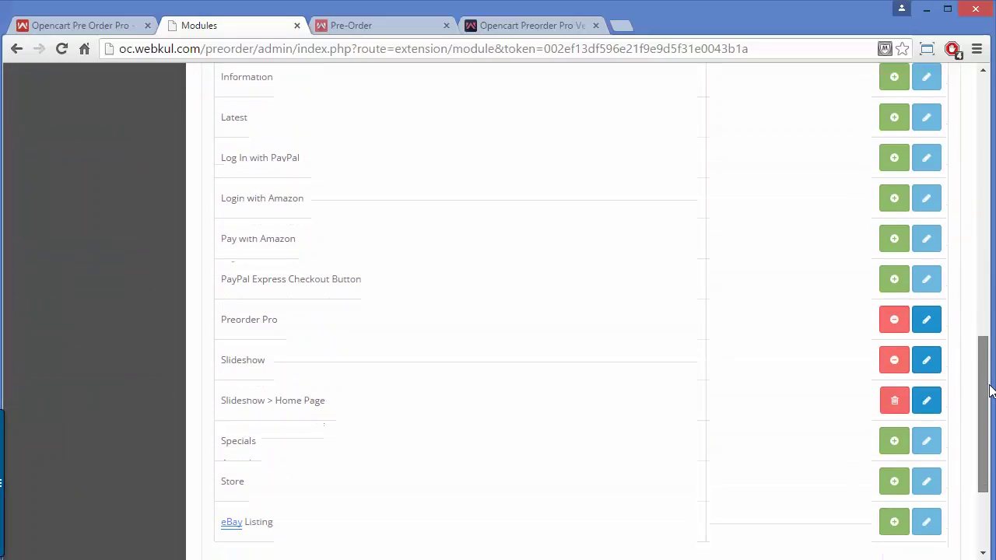
{"action": "left_click", "coordinate": [925, 320]}
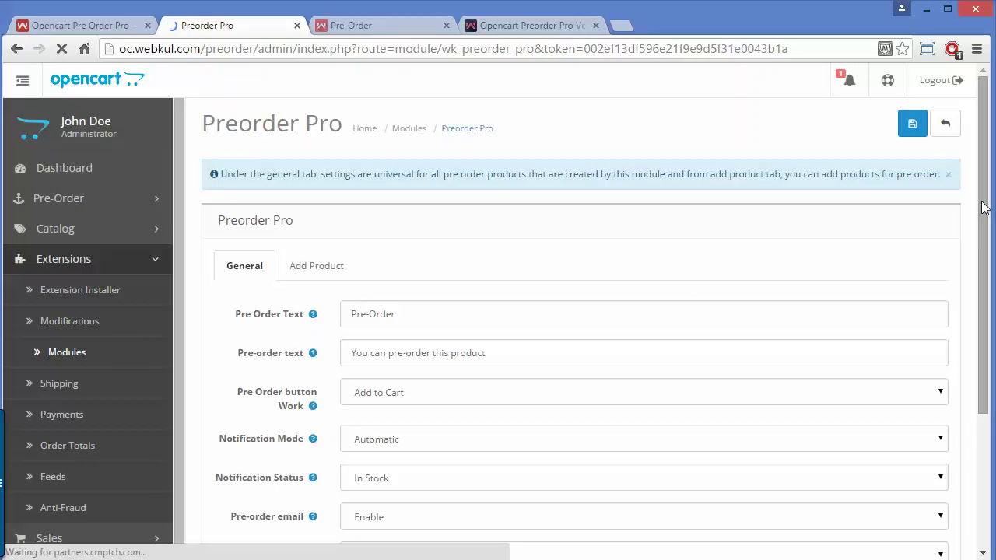
{"action": "left_click_drag", "start_coordinate": [984, 210], "coordinate": [982, 289]}
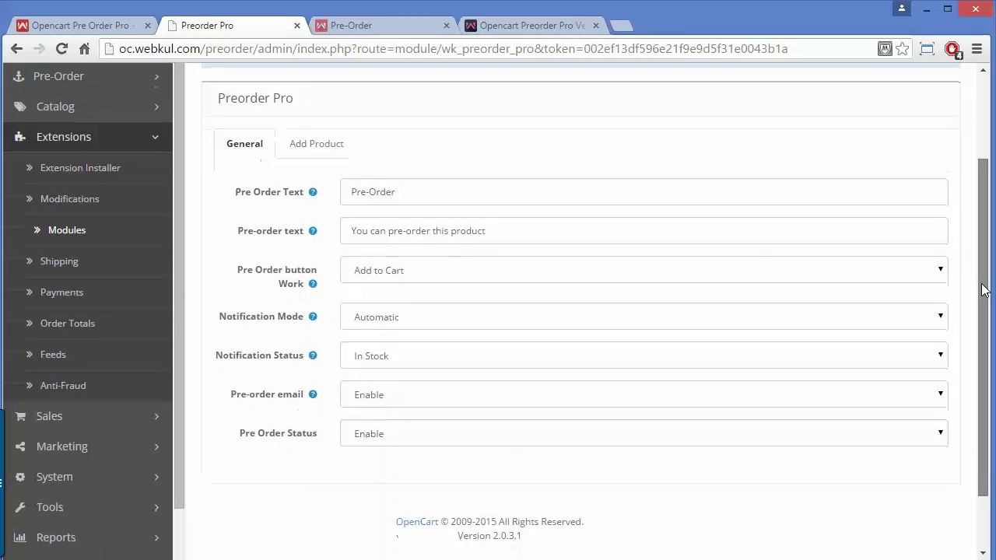
{"action": "left_click", "coordinate": [424, 199]}
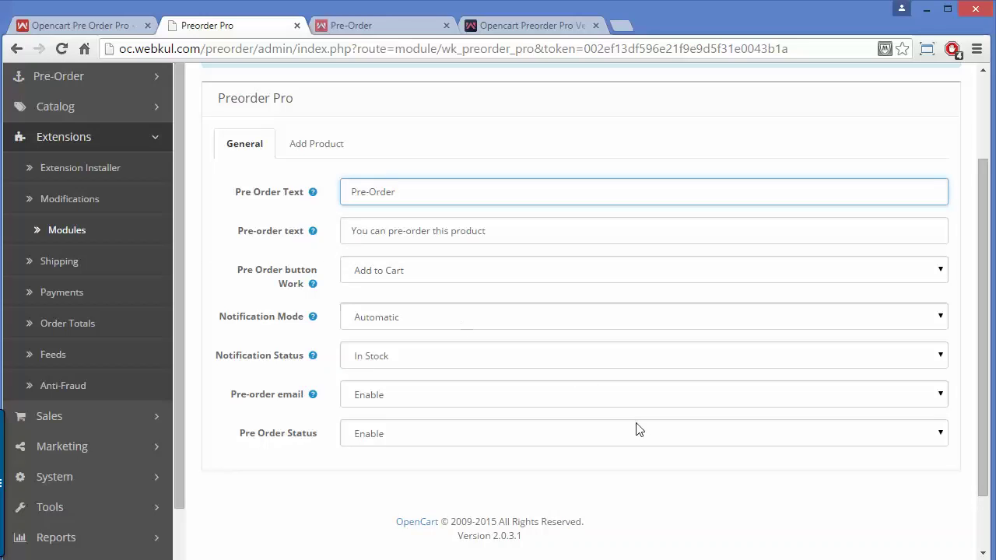
{"action": "left_click", "coordinate": [583, 520]}
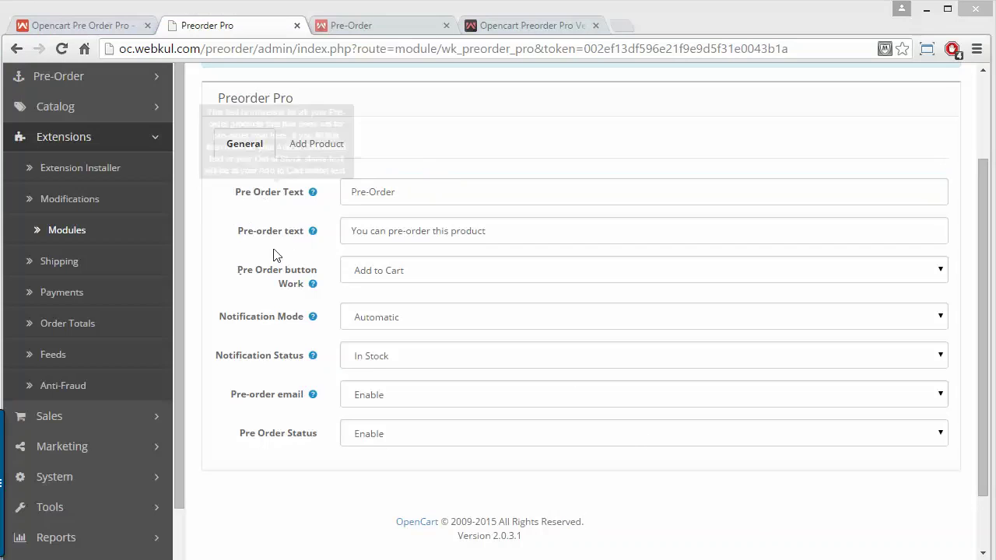
{"action": "left_click", "coordinate": [432, 200]}
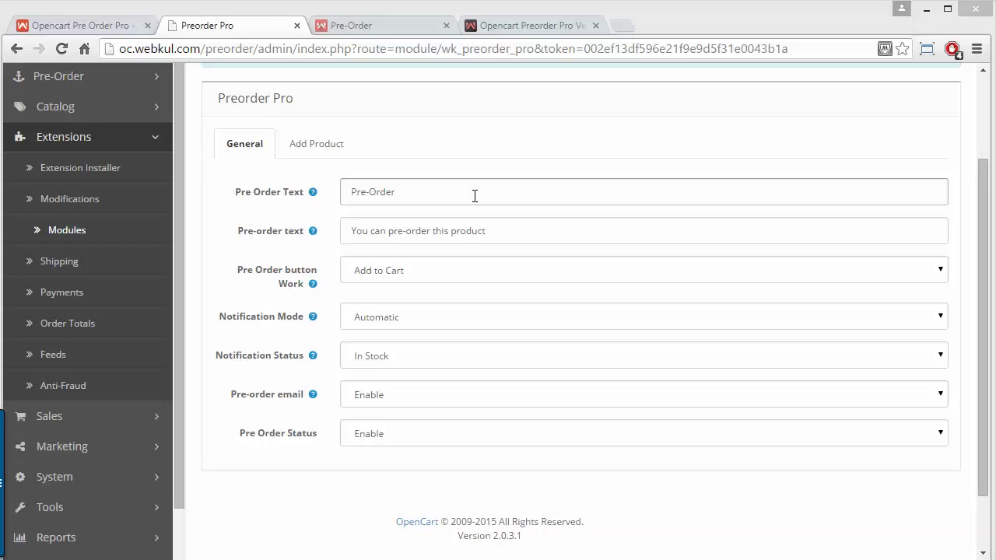
{"action": "left_click", "coordinate": [502, 231]}
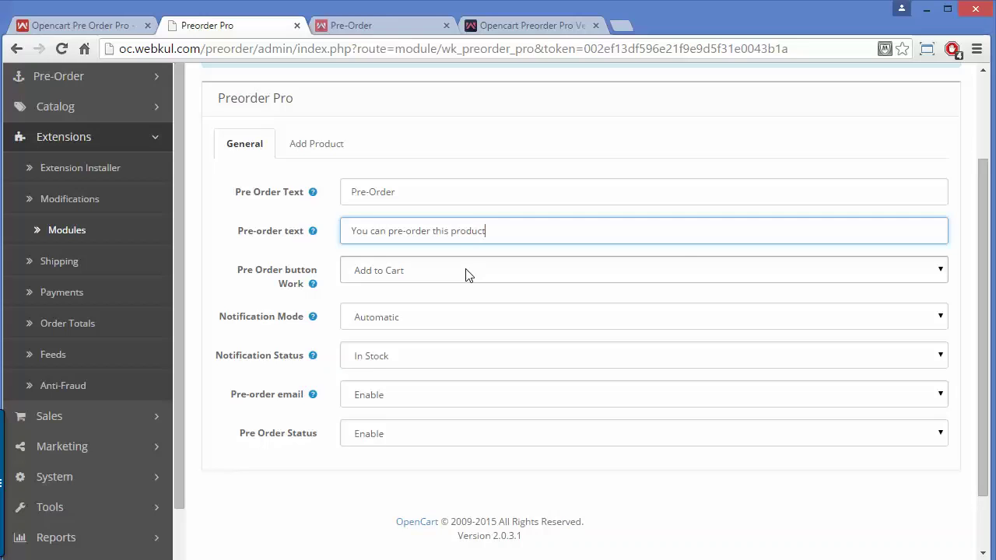
{"action": "left_click", "coordinate": [687, 277]}
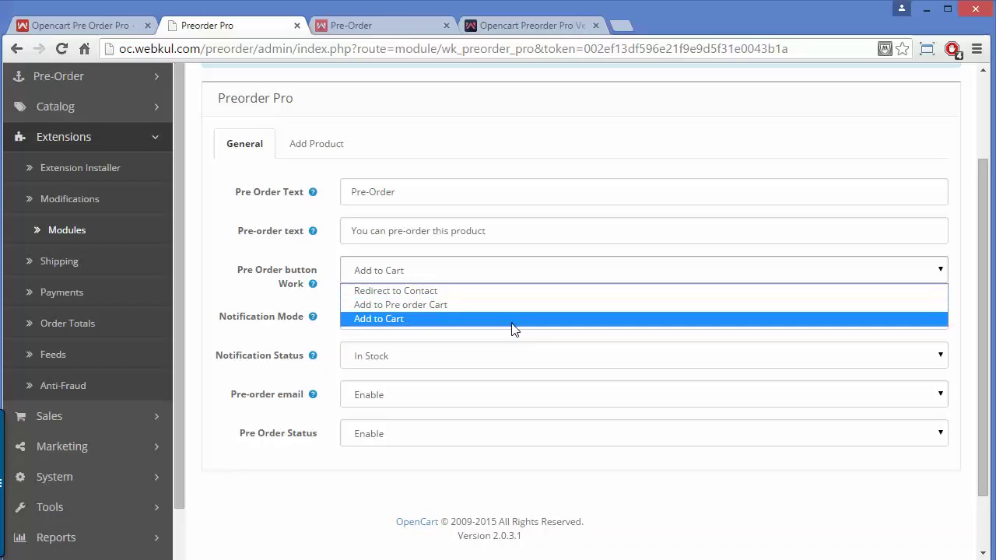
{"action": "left_click", "coordinate": [358, 315]}
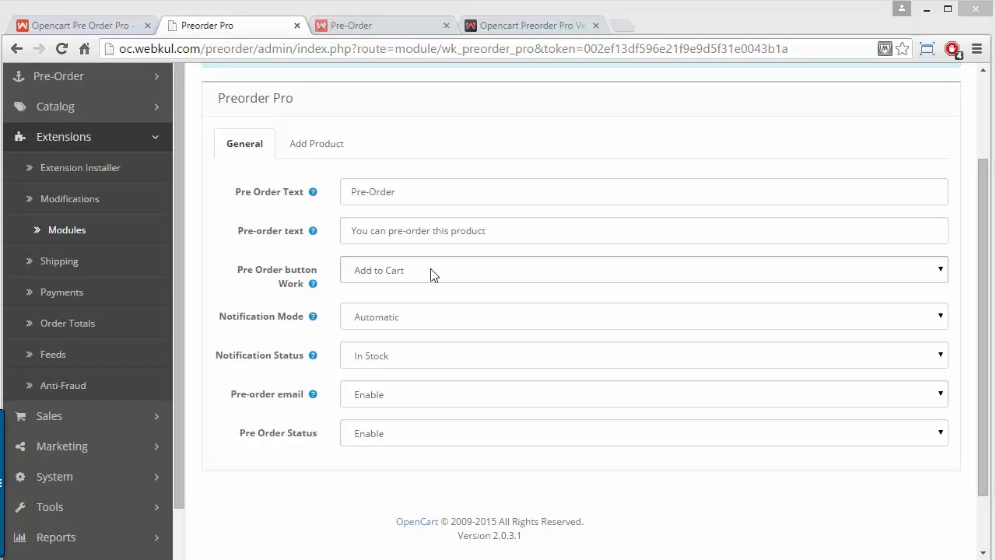
{"action": "left_click", "coordinate": [435, 315]}
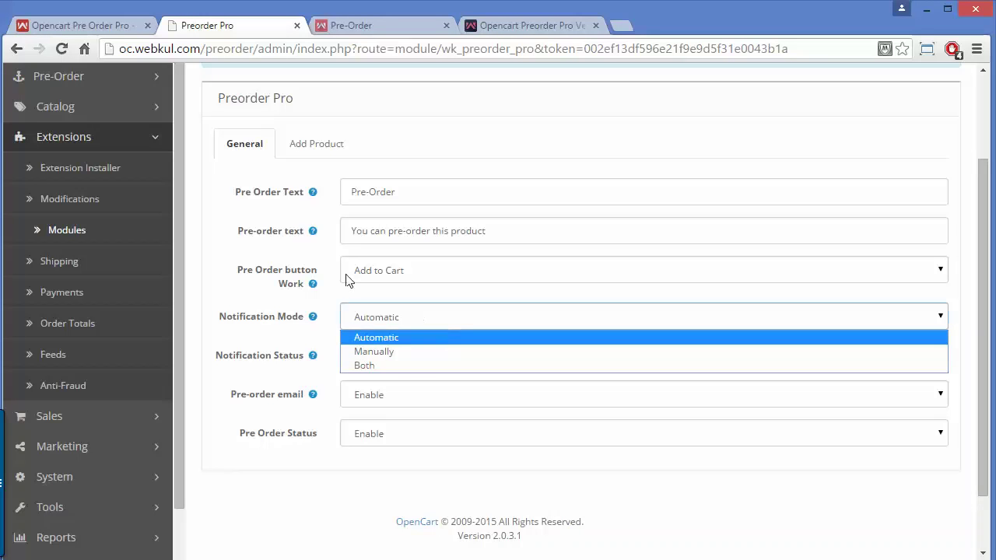
{"action": "left_click", "coordinate": [242, 303]}
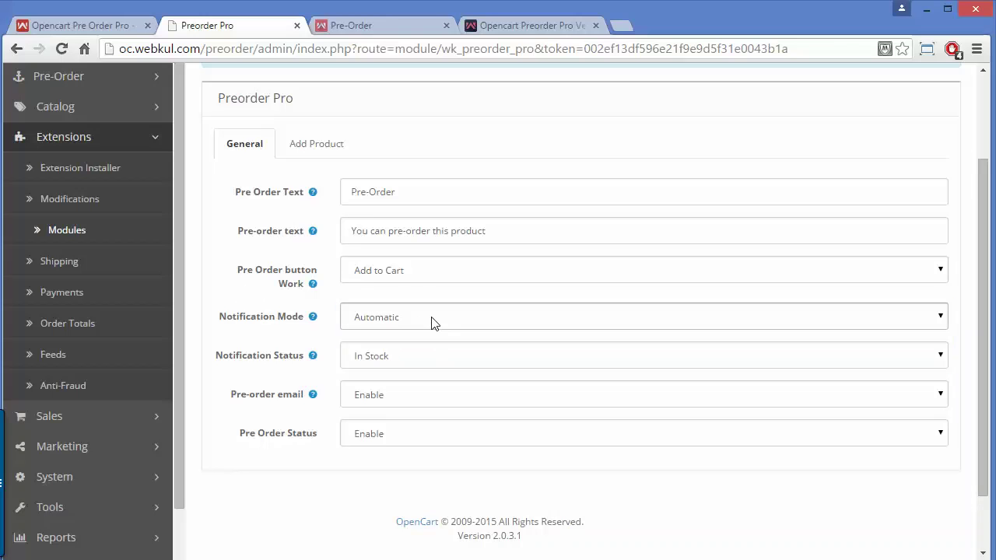
{"action": "left_click", "coordinate": [491, 361]}
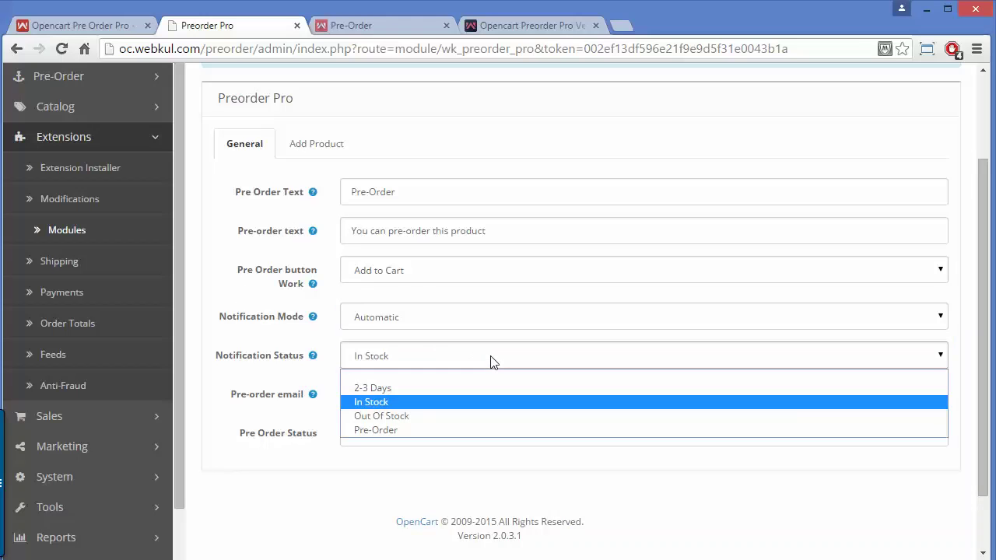
{"action": "left_click", "coordinate": [300, 339]}
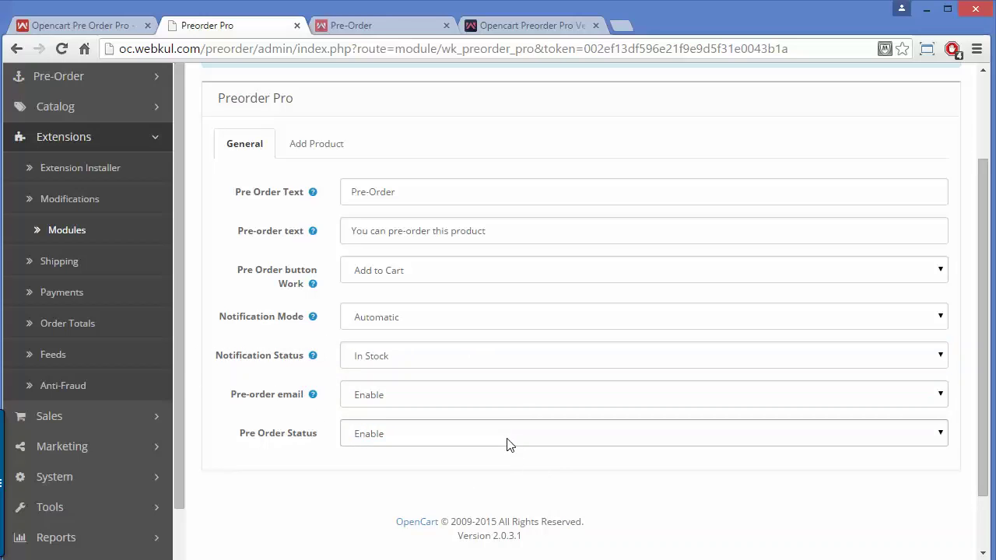
{"action": "left_click", "coordinate": [512, 401]}
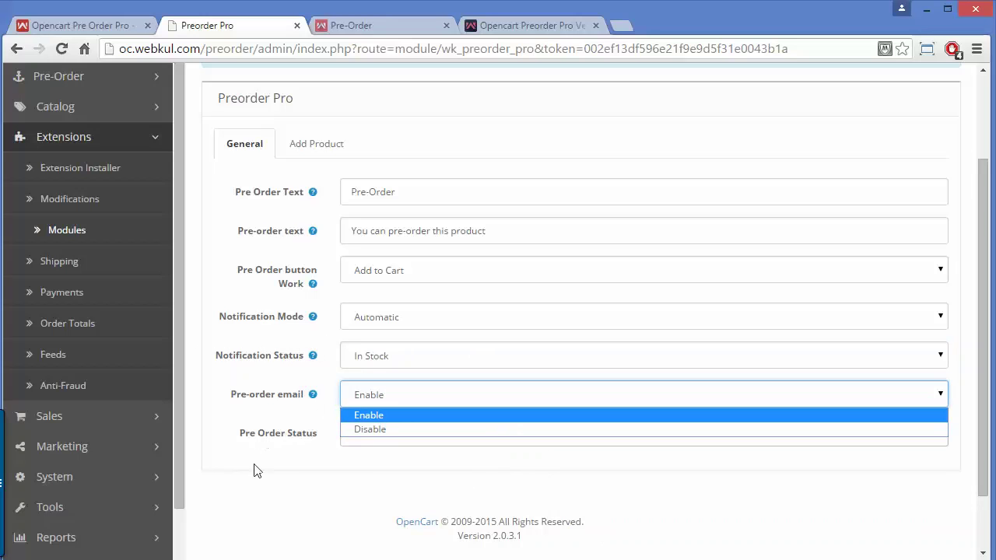
{"action": "left_click", "coordinate": [261, 505]}
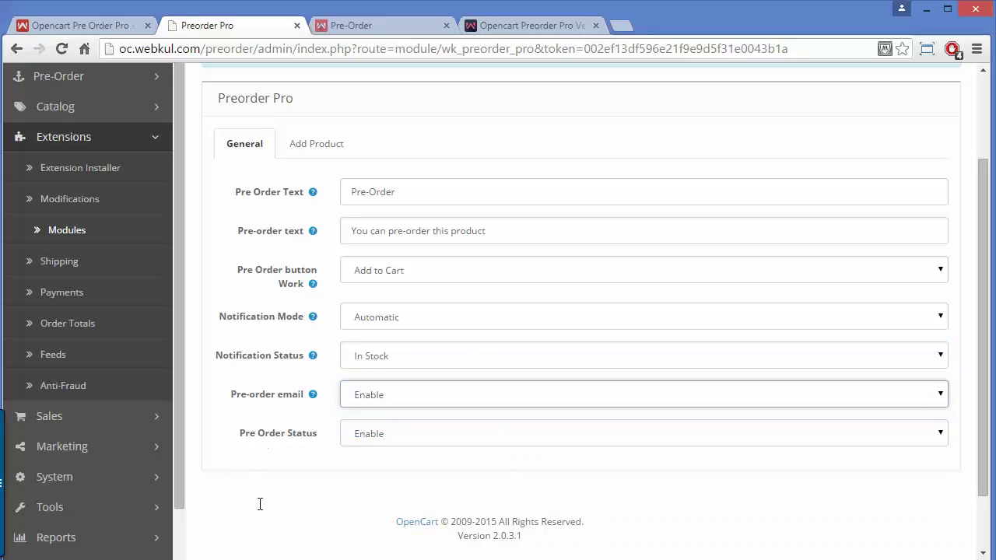
{"action": "left_click", "coordinate": [413, 438]}
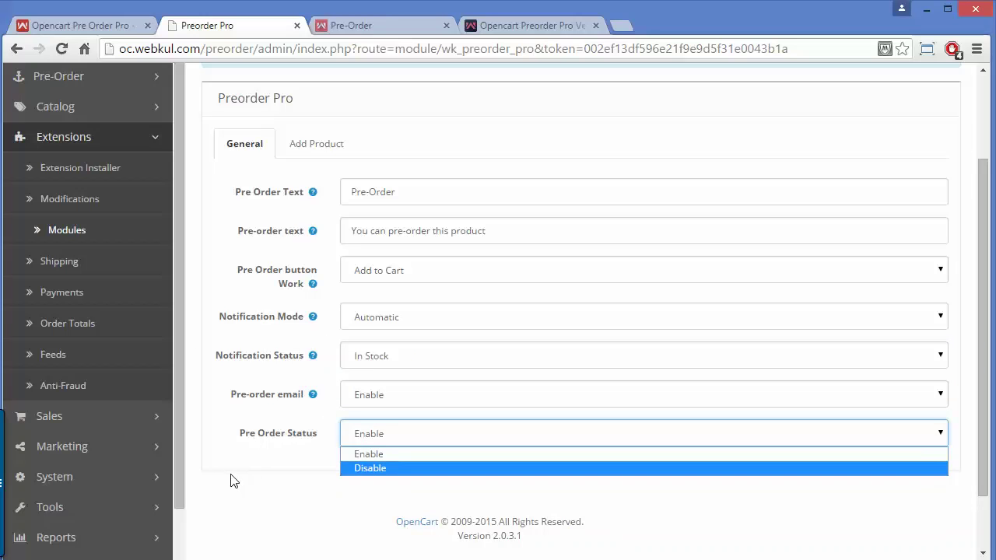
{"action": "left_click", "coordinate": [349, 455]}
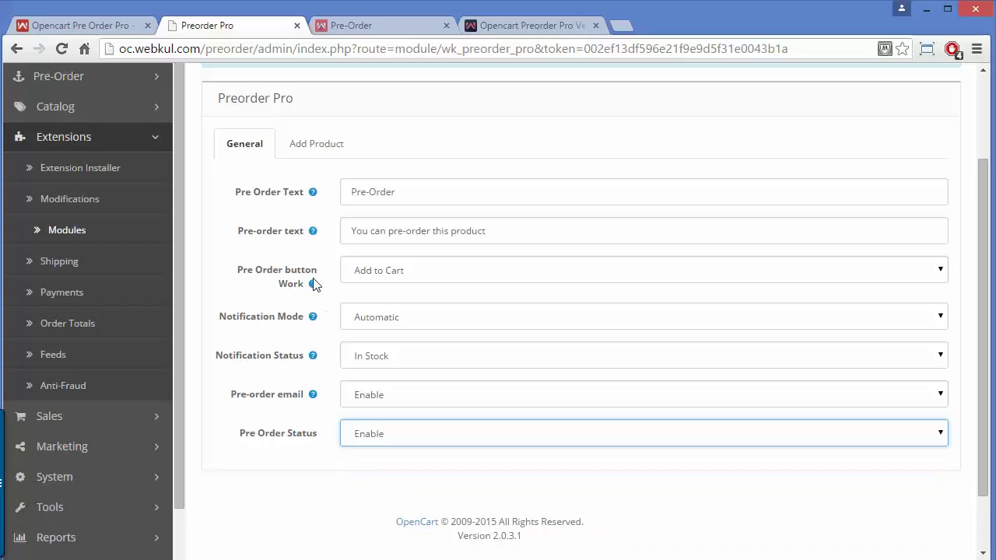
{"action": "left_click", "coordinate": [279, 105]}
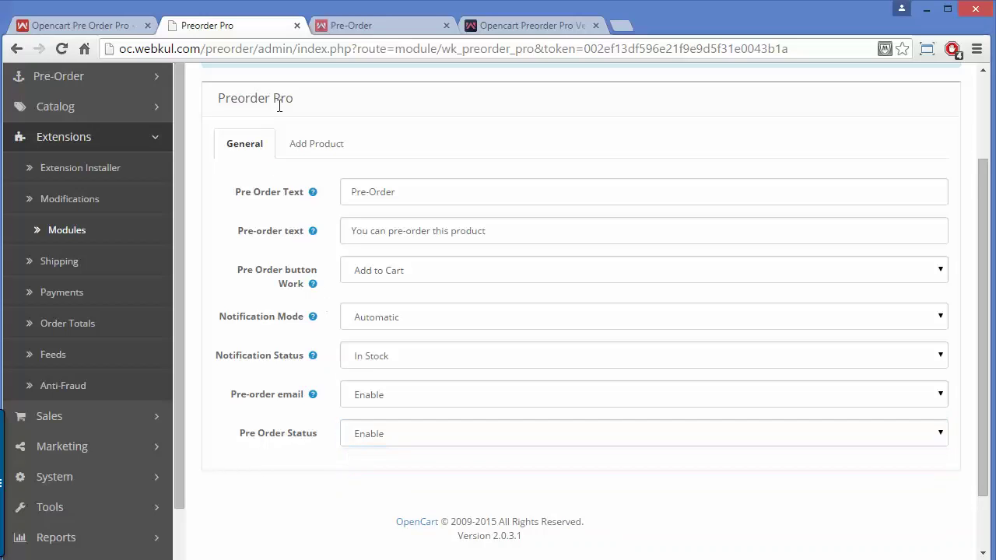
Add Apple Cinema 30" as a pre-order product using Percentage pre-order mode.
{"action": "left_click", "coordinate": [330, 148]}
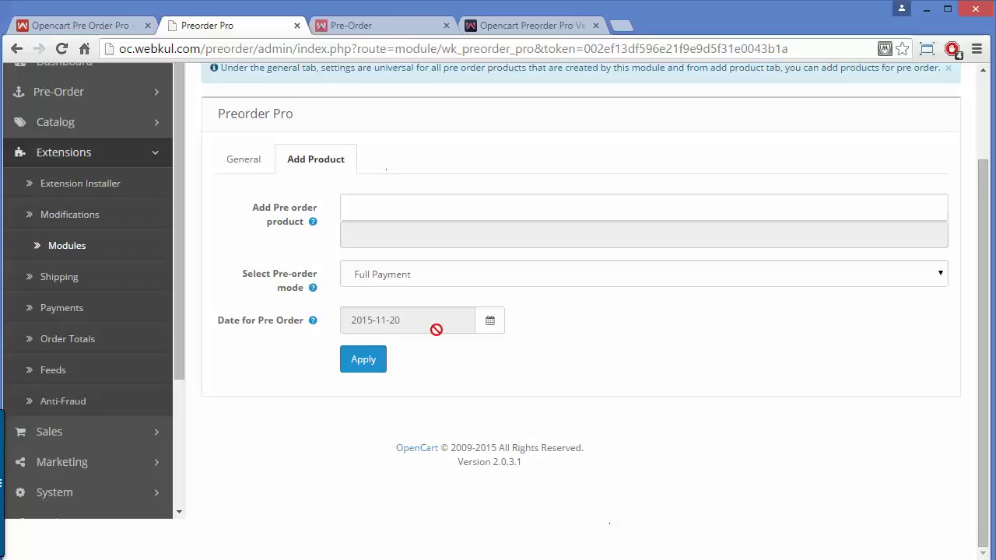
{"action": "left_click", "coordinate": [401, 206]}
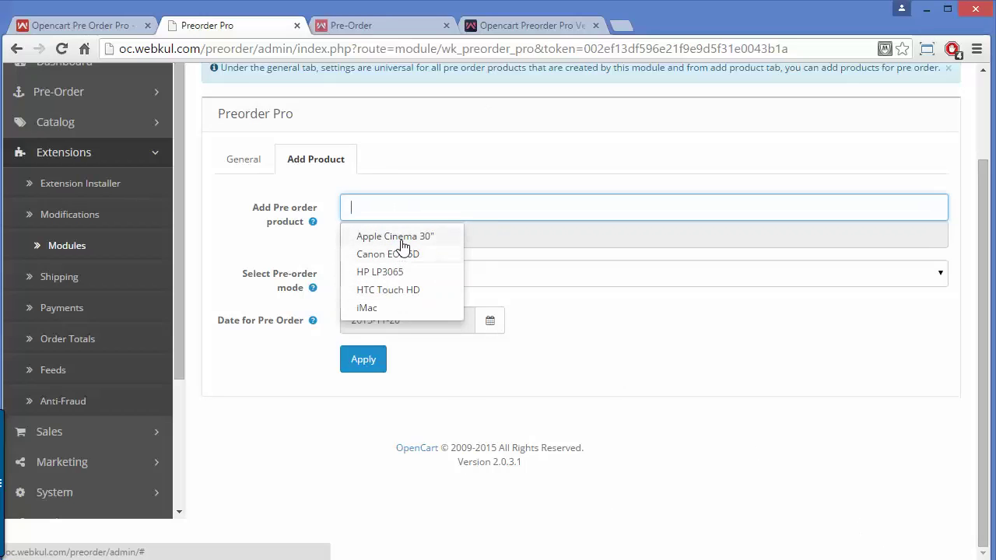
{"action": "left_click", "coordinate": [568, 318]}
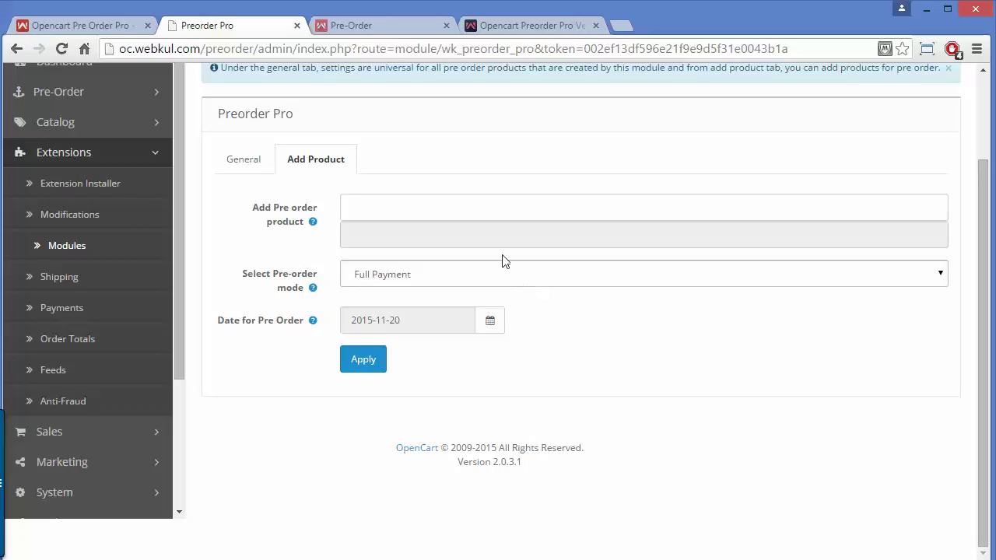
{"action": "left_click", "coordinate": [463, 211]}
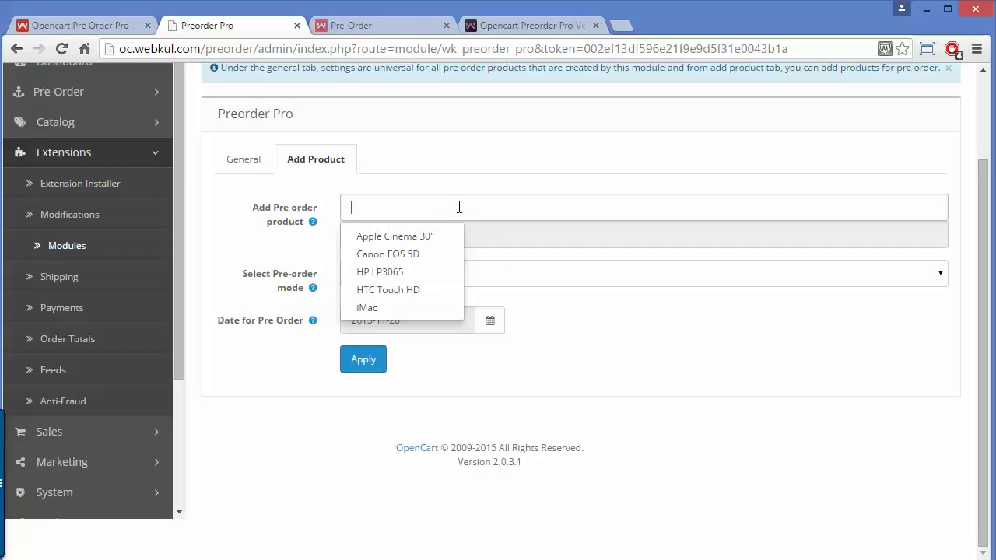
{"action": "left_click", "coordinate": [422, 237]}
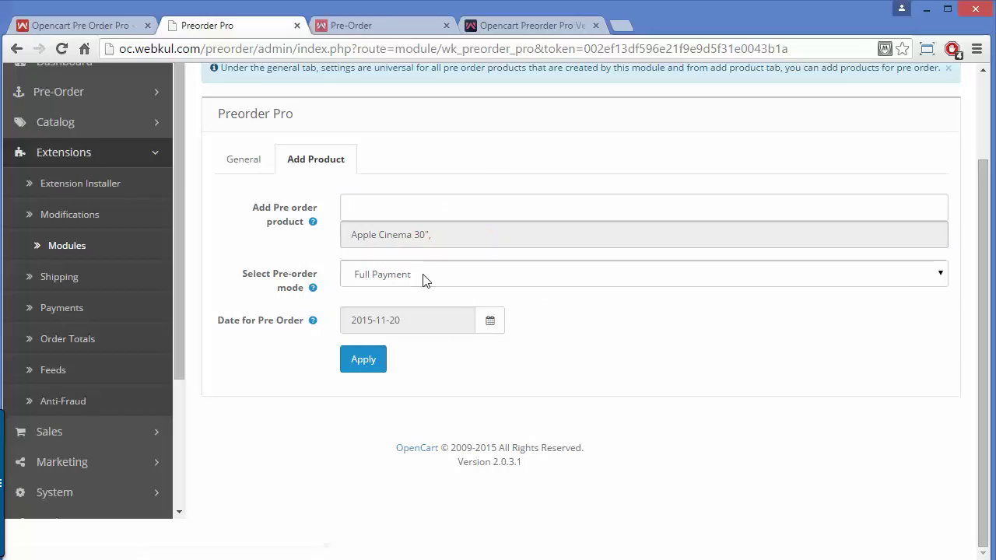
{"action": "left_click", "coordinate": [426, 275]}
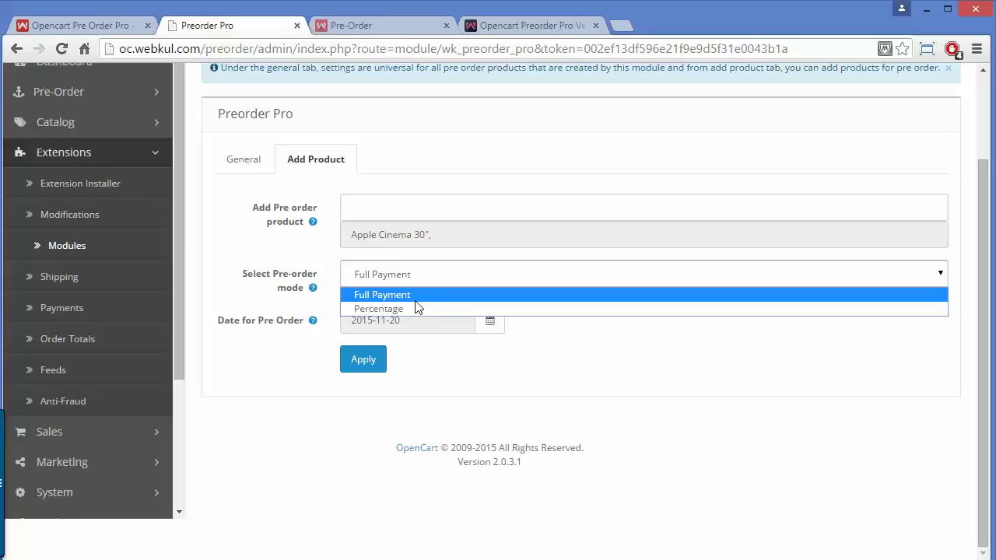
{"action": "left_click", "coordinate": [415, 309]}
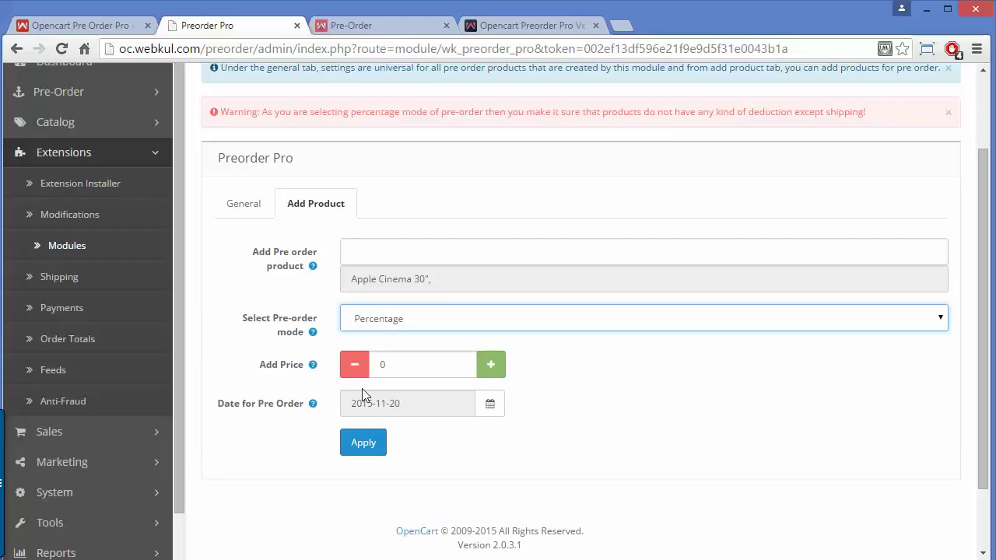
Nudge Add Price up and down, then set the pre-order mode to Full Payment.
{"action": "left_click", "coordinate": [502, 372]}
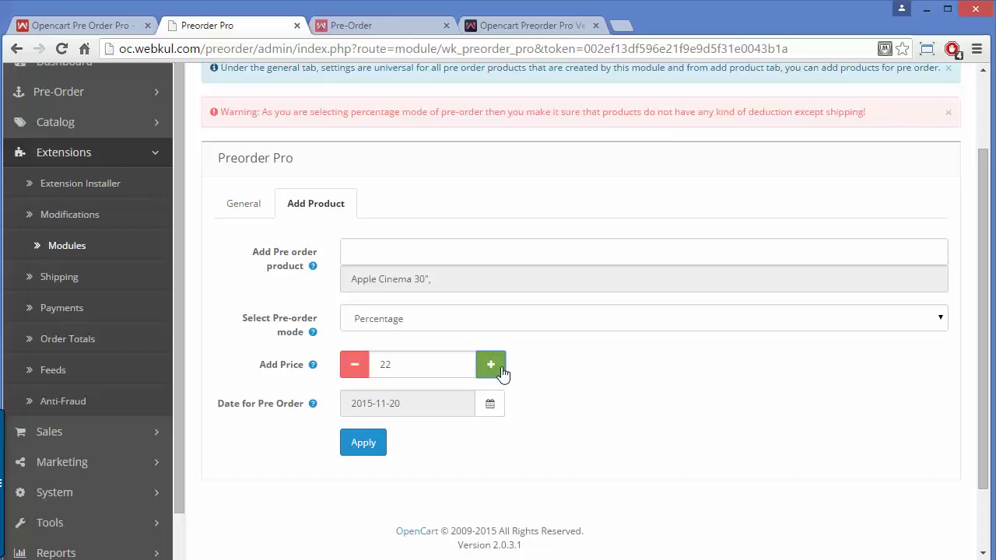
{"action": "left_click", "coordinate": [355, 372]}
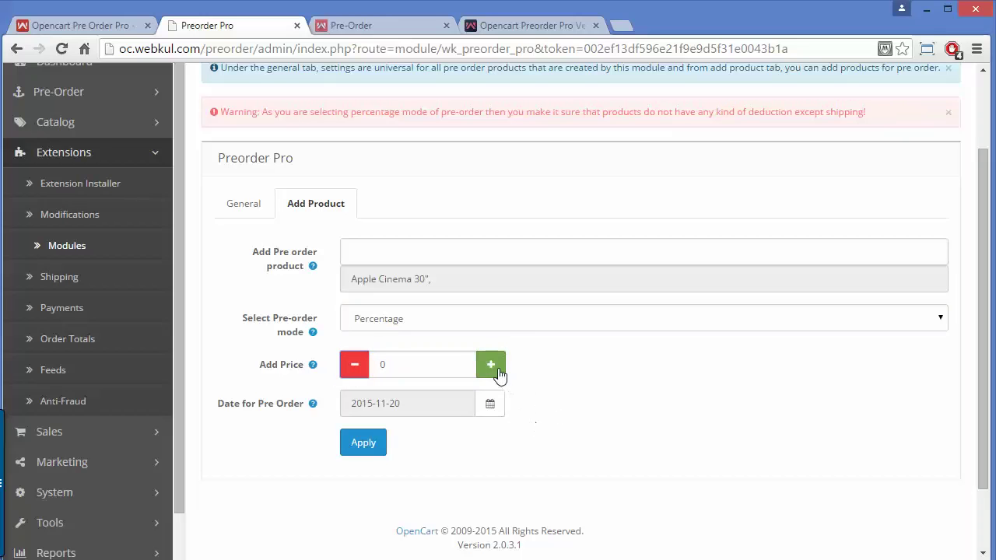
{"action": "left_click", "coordinate": [502, 322]}
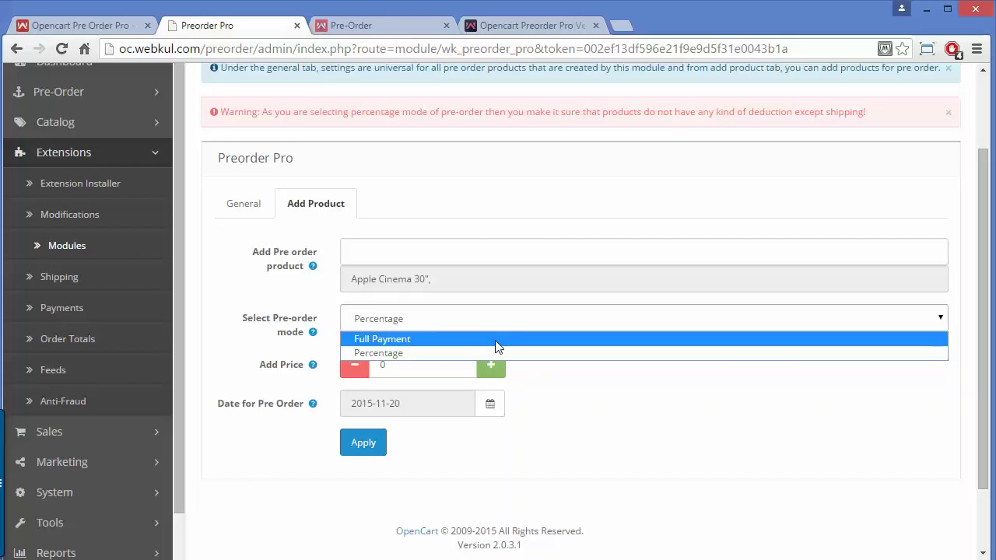
{"action": "left_click", "coordinate": [498, 340]}
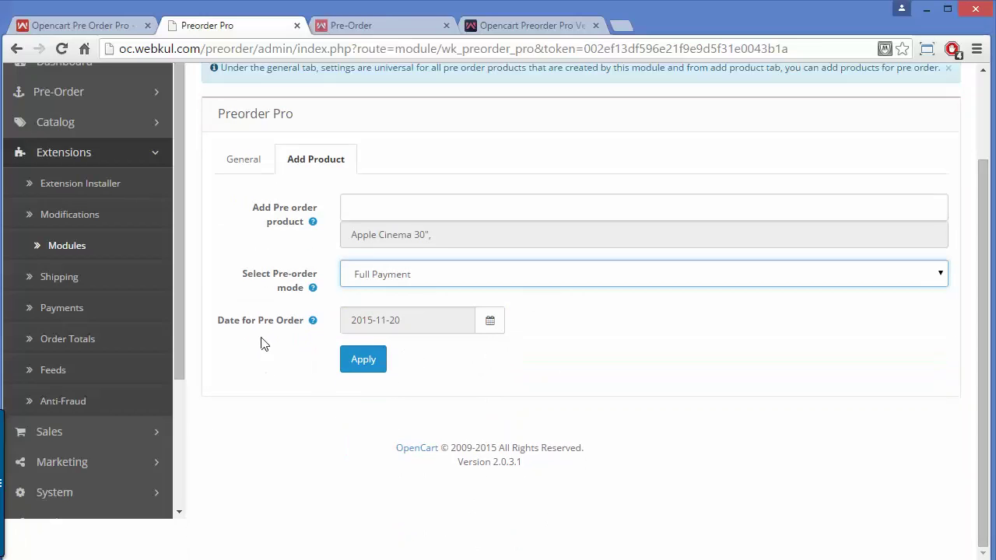
Pick 24 November 2015 as the pre-order date and apply to save Apple Cinema 30".
{"action": "left_click", "coordinate": [490, 323]}
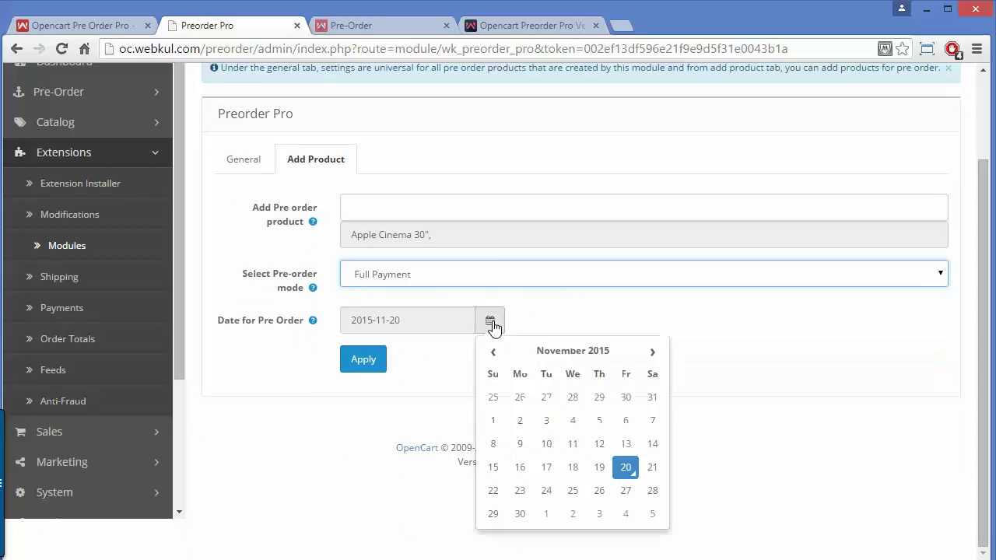
{"action": "left_click", "coordinate": [654, 490]}
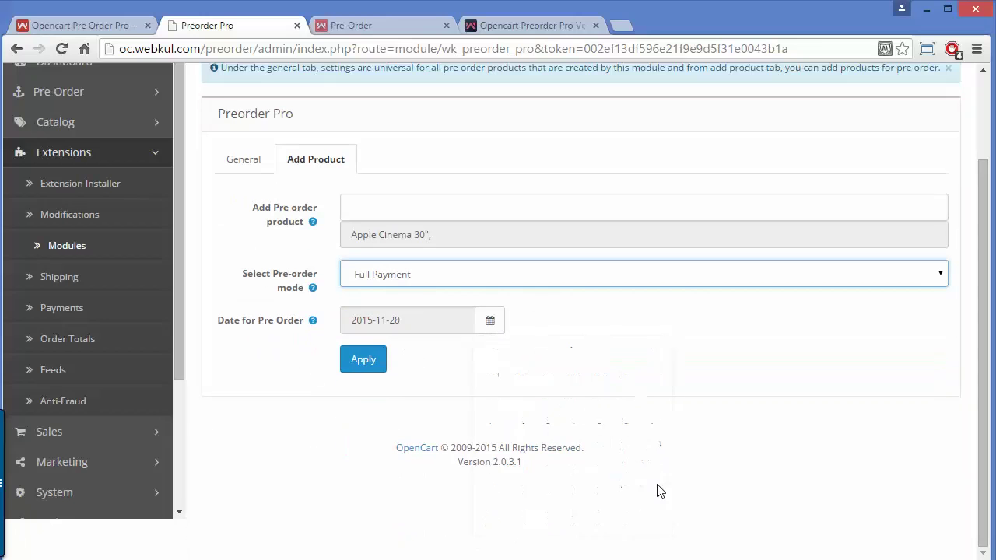
{"action": "left_click", "coordinate": [490, 322]}
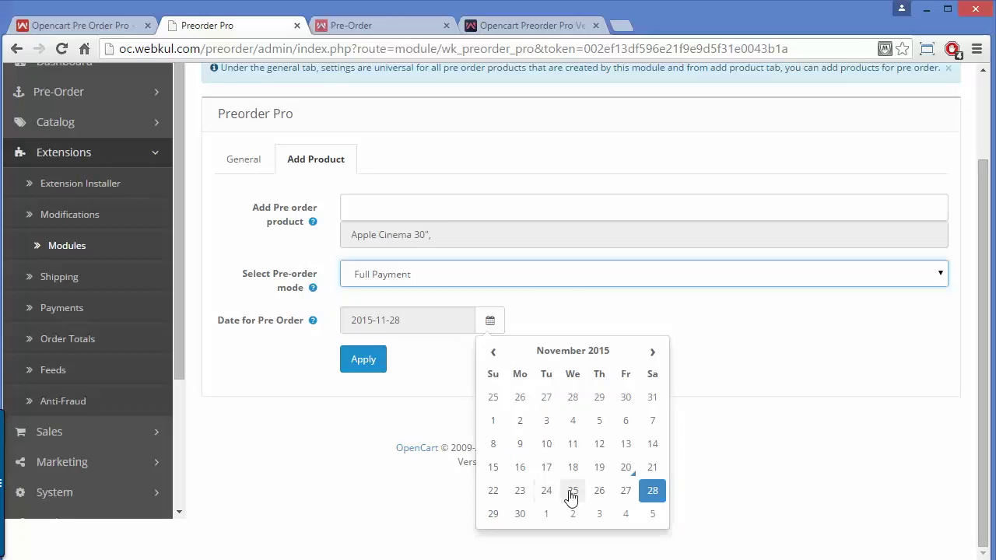
{"action": "left_click", "coordinate": [570, 495]}
{"action": "left_click", "coordinate": [490, 331]}
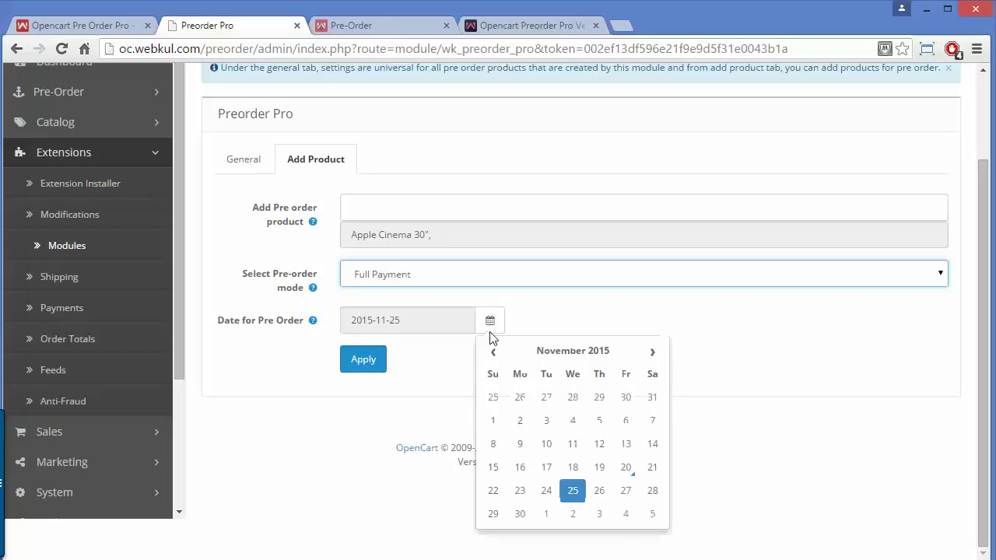
{"action": "left_click", "coordinate": [604, 493]}
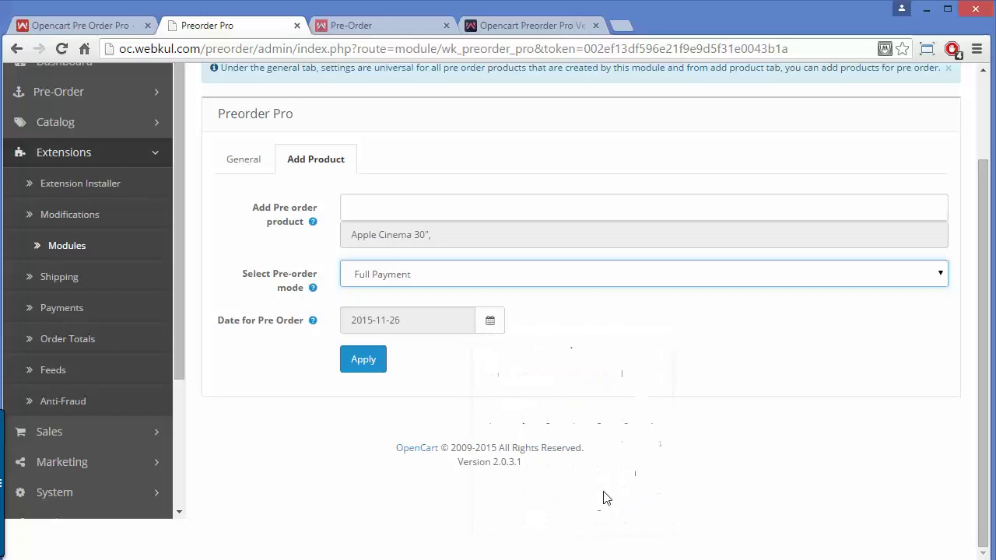
{"action": "left_click", "coordinate": [490, 323]}
{"action": "left_click", "coordinate": [551, 492]}
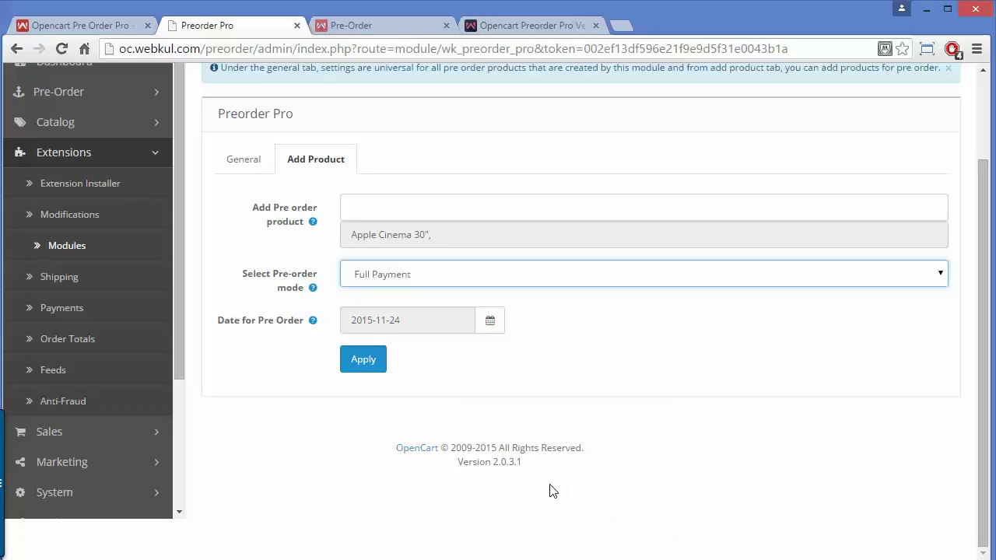
{"action": "left_click", "coordinate": [377, 365]}
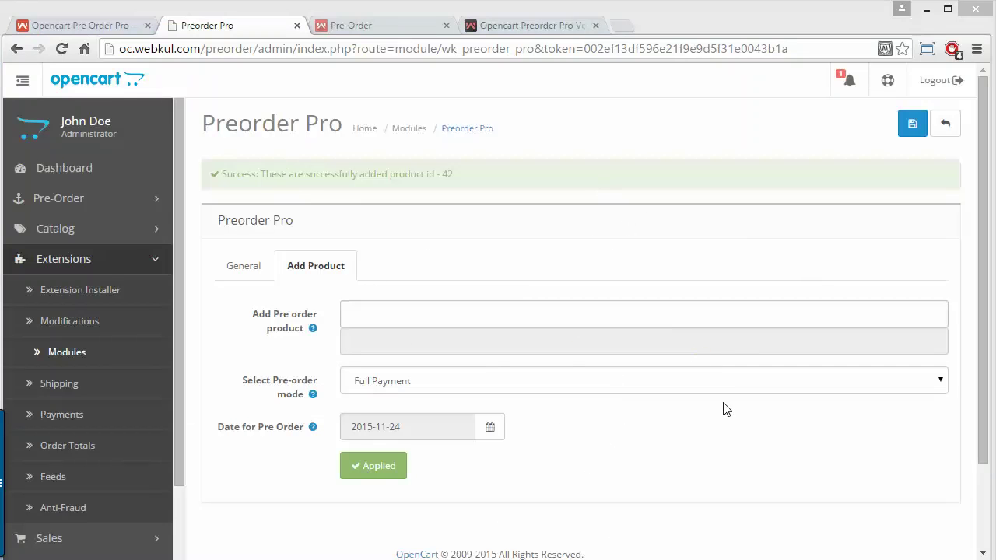
{"action": "left_click", "coordinate": [152, 201]}
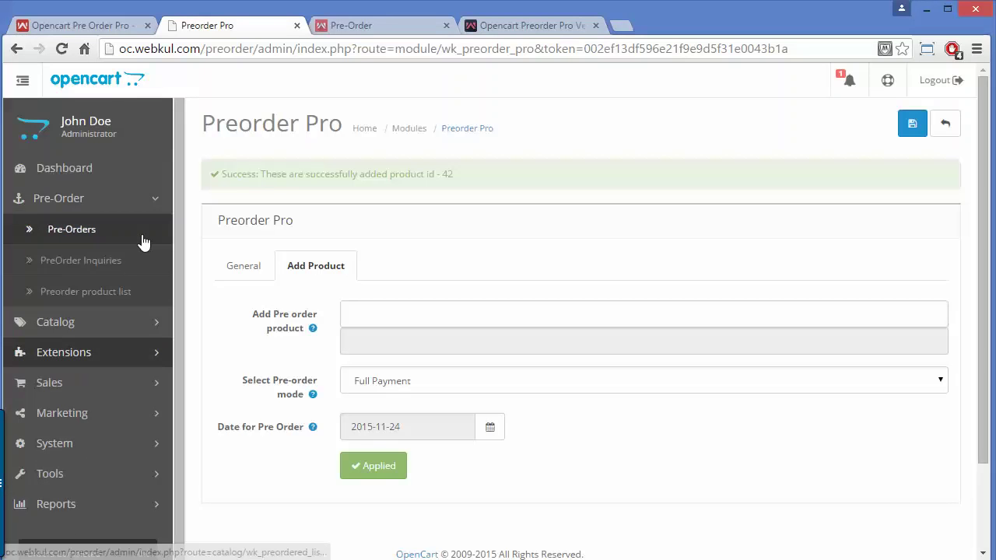
Open Pre-Order > Pre-Orders and tick the first New Pro and Pre-Order demo-1 rows.
{"action": "left_click", "coordinate": [142, 239]}
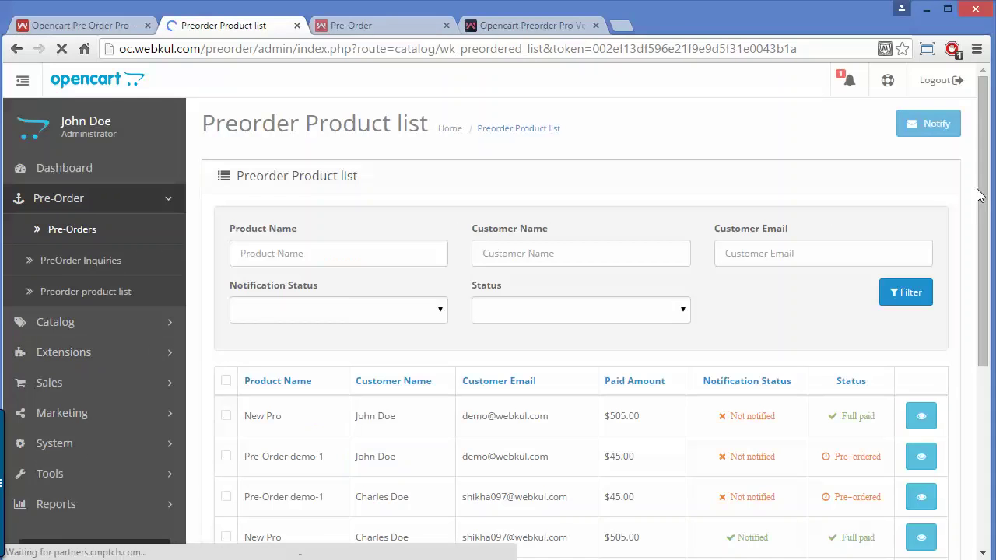
{"action": "left_click_drag", "start_coordinate": [988, 193], "coordinate": [992, 316]}
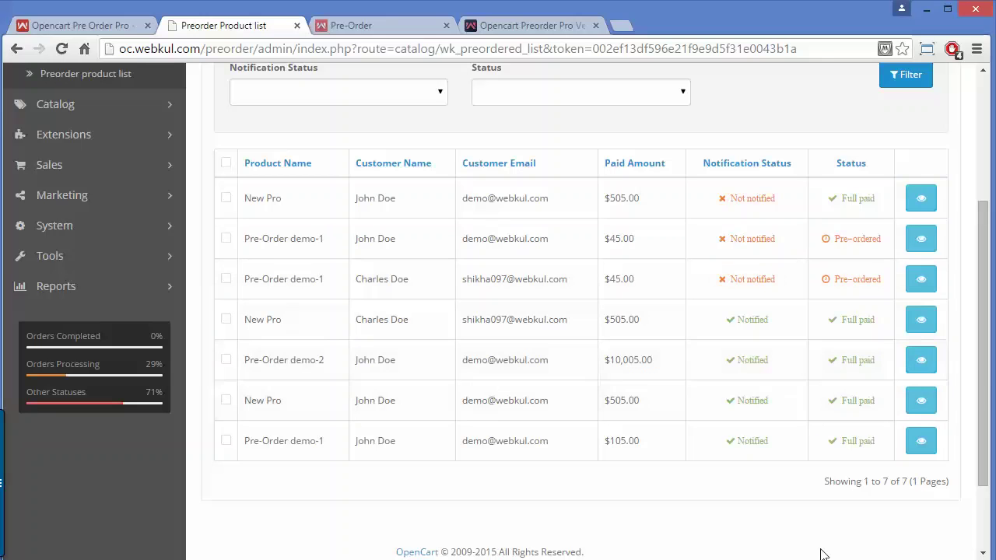
{"action": "left_click_drag", "start_coordinate": [984, 373], "coordinate": [986, 242]}
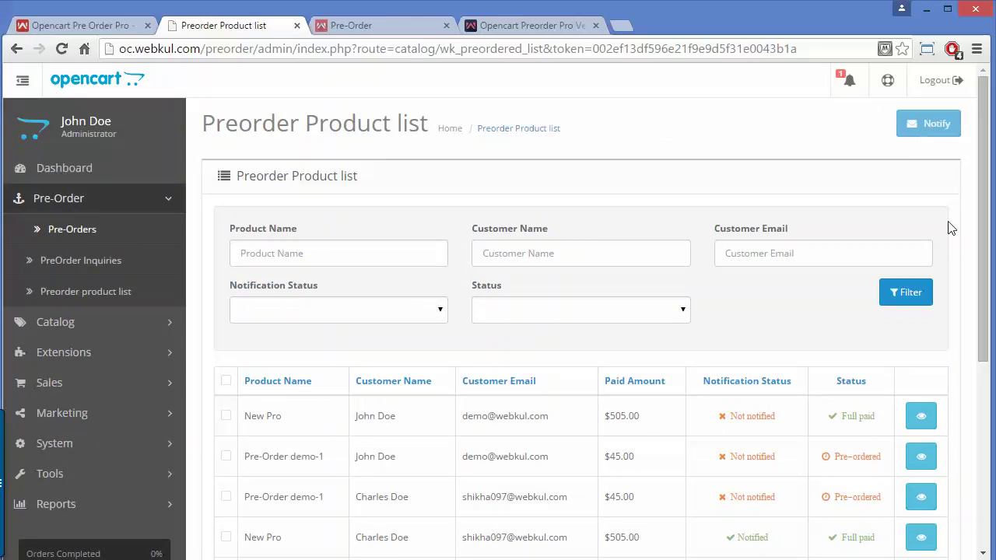
{"action": "scroll", "coordinate": [986, 225], "scroll_direction": "down", "scroll_amount": 1}
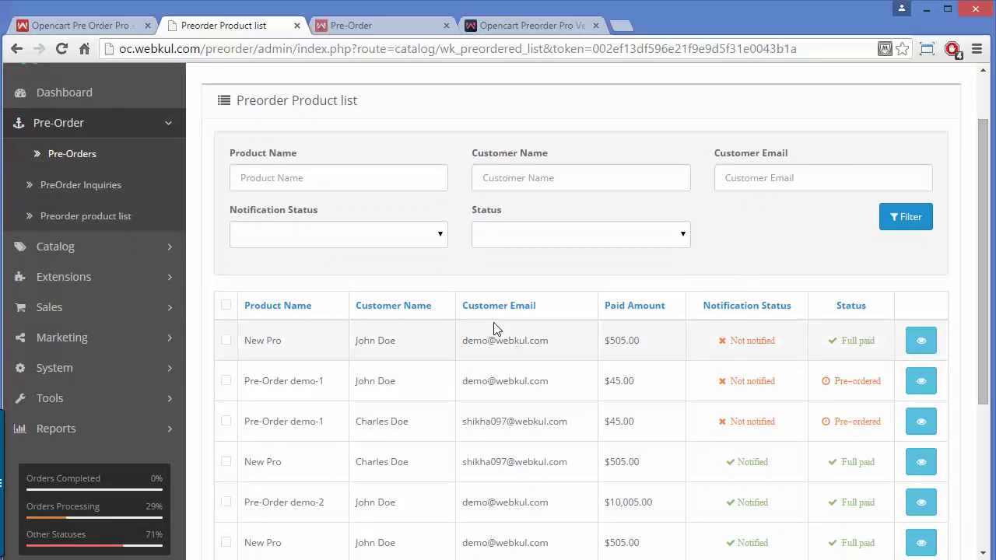
{"action": "left_click", "coordinate": [226, 340]}
{"action": "left_click", "coordinate": [225, 380]}
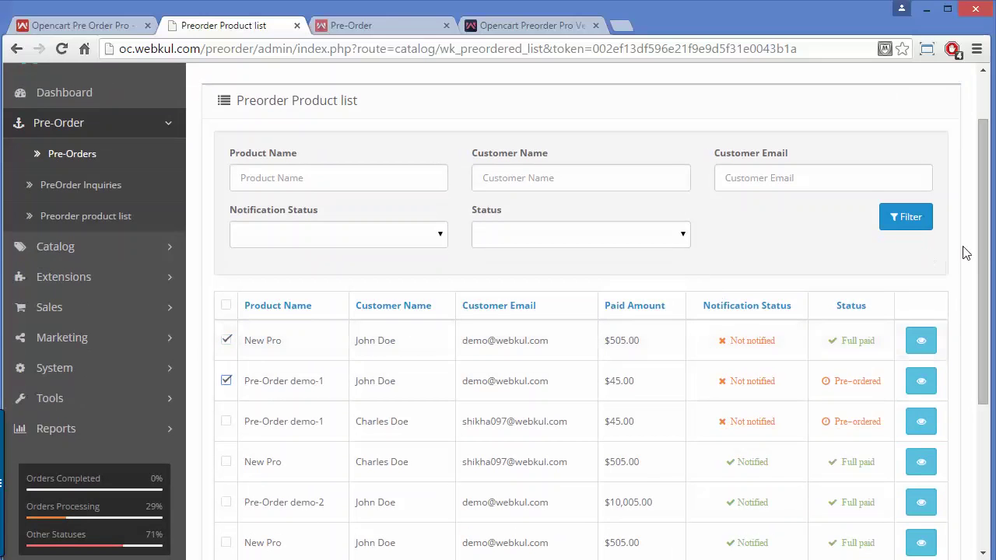
{"action": "scroll", "coordinate": [982, 257], "scroll_direction": "up", "scroll_amount": 2}
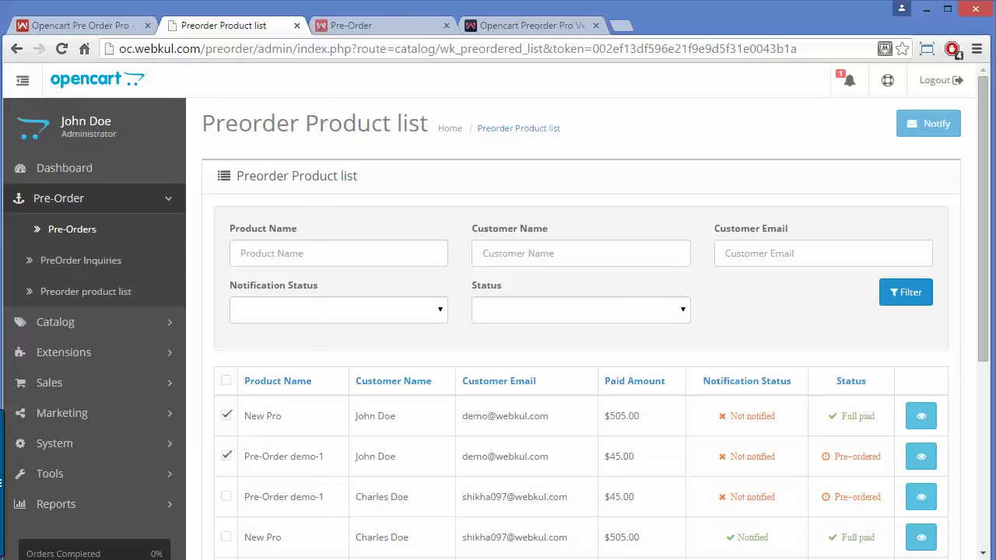
Open order #8, the pending $505.00 New Pro pre-order, and scroll through it.
{"action": "left_click", "coordinate": [920, 416]}
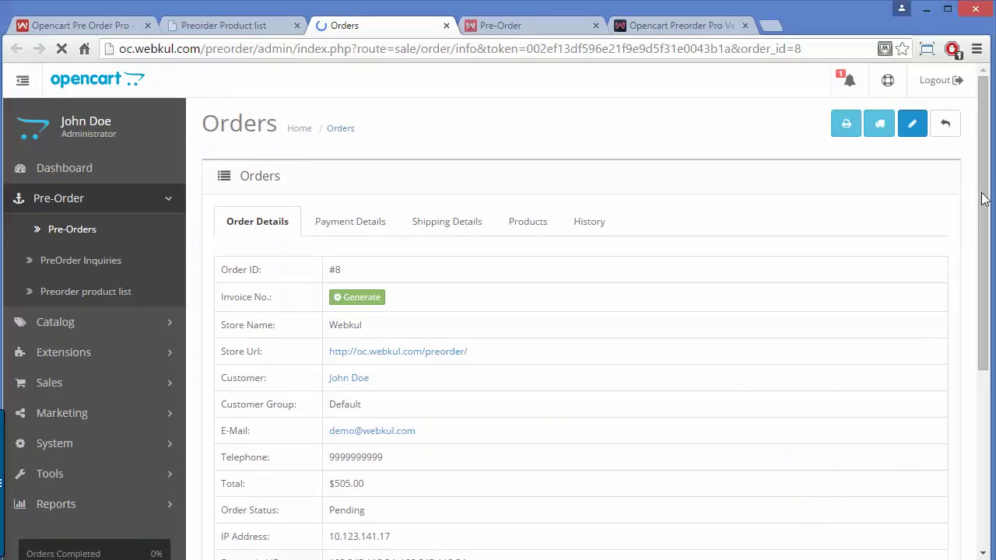
{"action": "left_click_drag", "start_coordinate": [981, 198], "coordinate": [990, 337]}
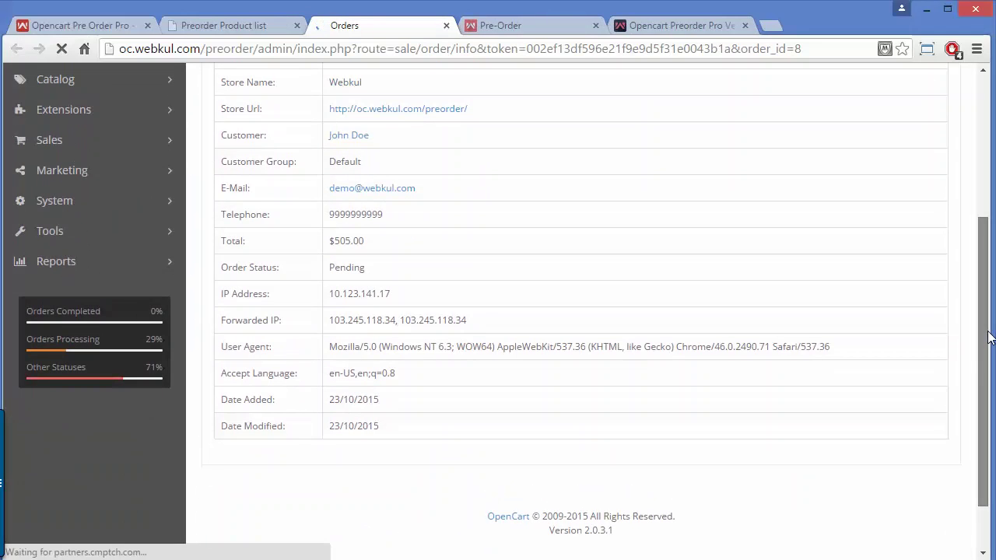
{"action": "left_click_drag", "start_coordinate": [989, 337], "coordinate": [940, 195]}
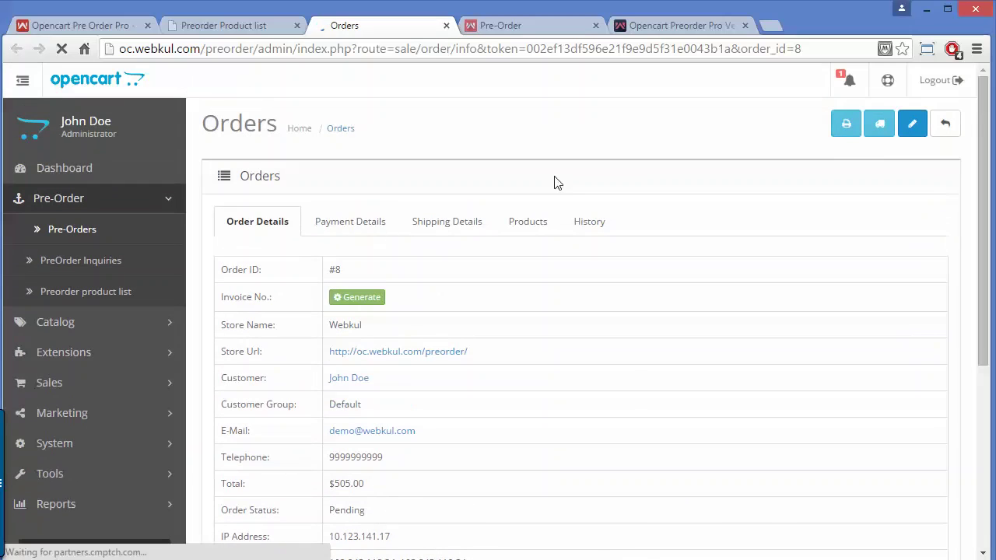
Check the order's payment, shipping, products and history sections, then close it.
{"action": "left_click", "coordinate": [340, 226]}
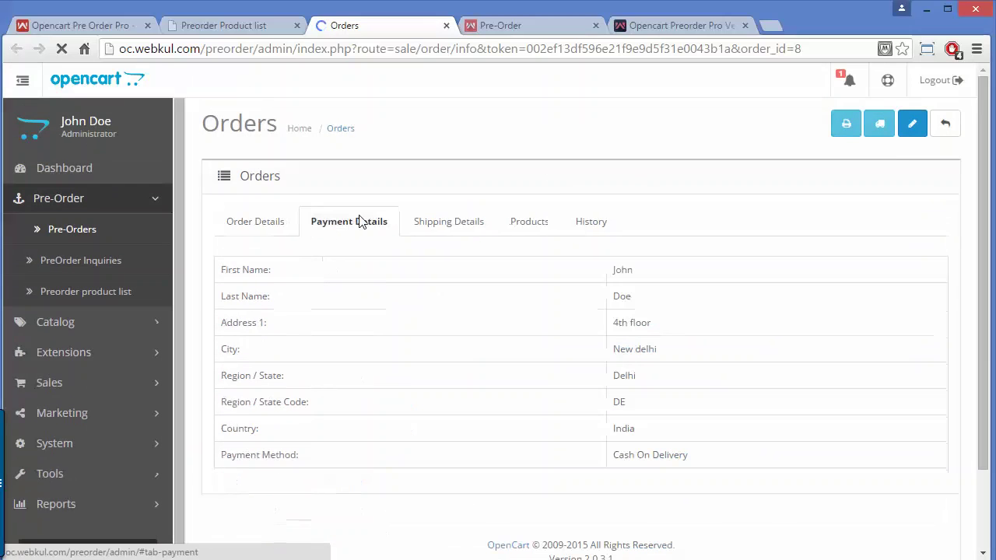
{"action": "left_click", "coordinate": [440, 223]}
{"action": "left_click", "coordinate": [538, 231]}
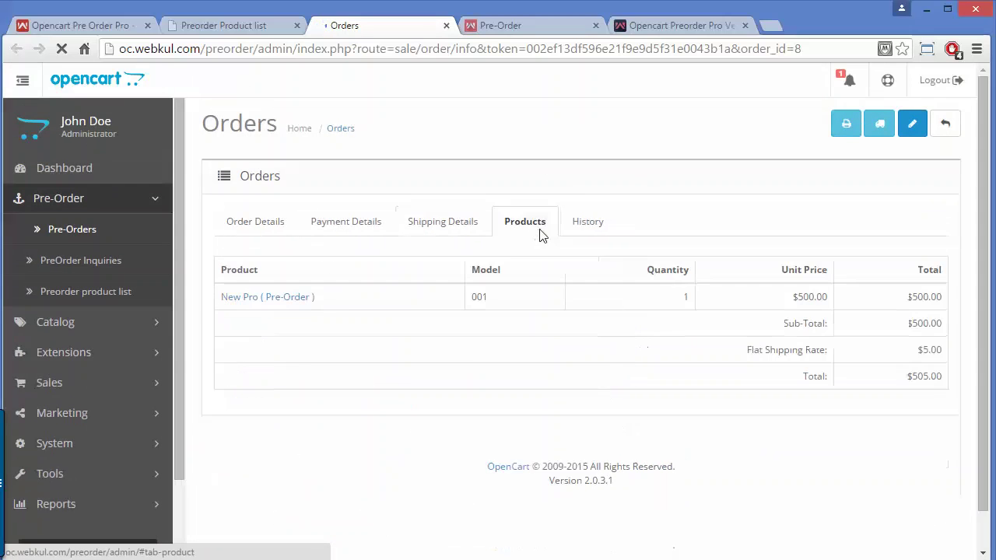
{"action": "left_click", "coordinate": [599, 224]}
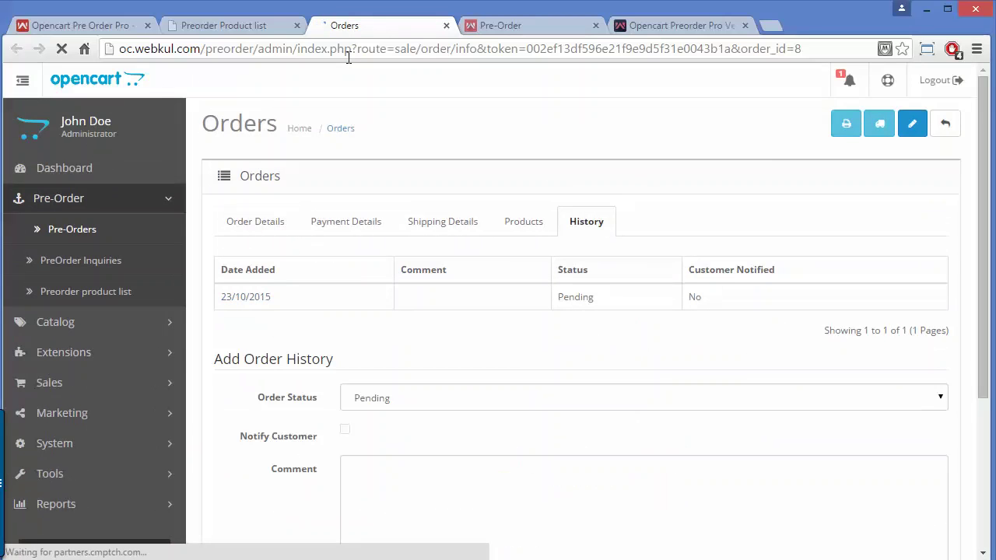
{"action": "left_click", "coordinate": [445, 25]}
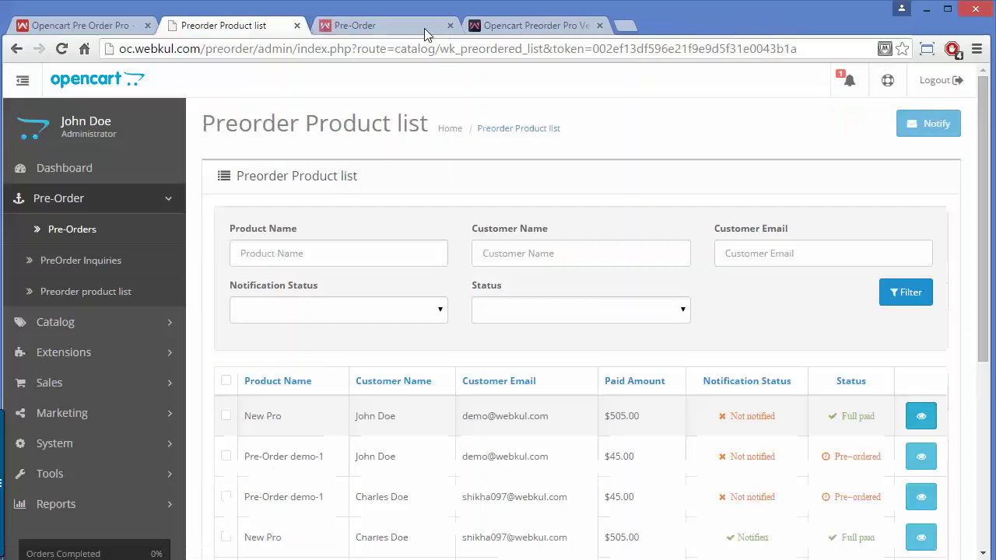
Read through the two Pre-Order demo-2 inquiries, then open the Preorder product list.
{"action": "left_click", "coordinate": [137, 271]}
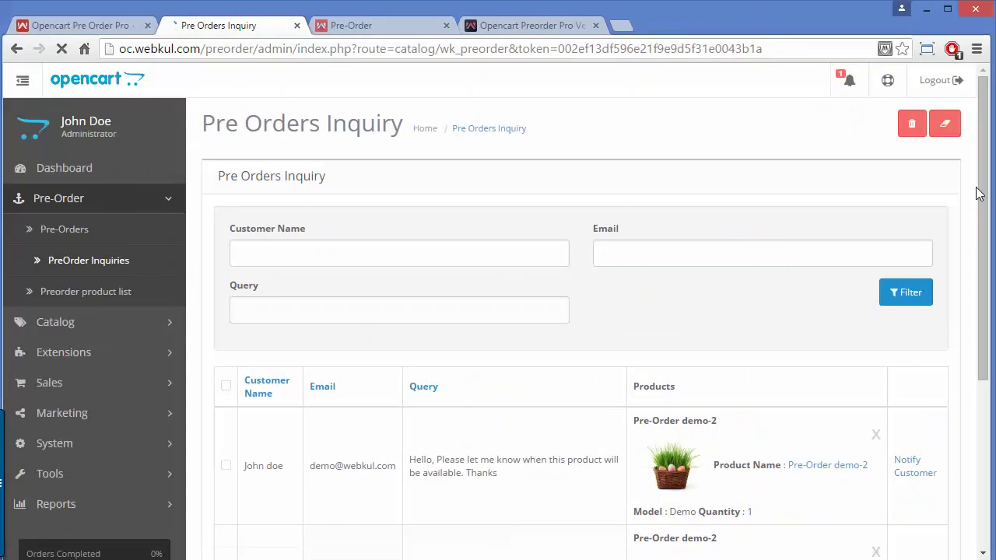
{"action": "left_click_drag", "start_coordinate": [984, 192], "coordinate": [985, 315]}
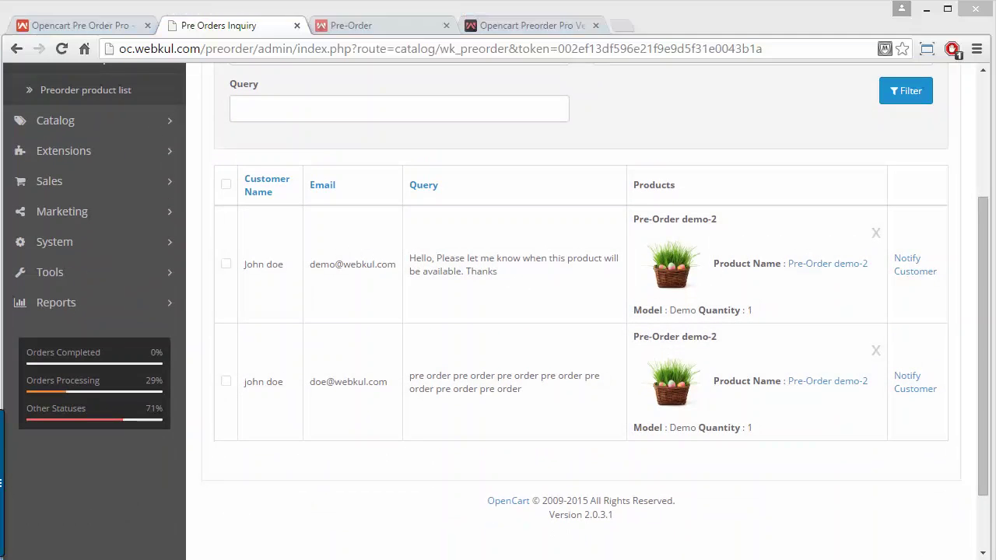
{"action": "left_click_drag", "start_coordinate": [983, 408], "coordinate": [976, 285]}
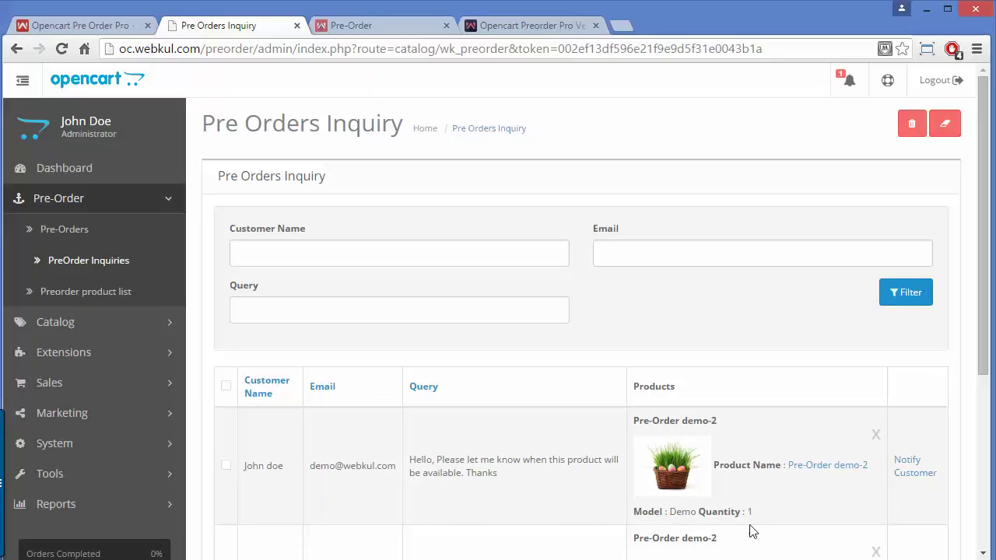
{"action": "scroll", "coordinate": [601, 537], "scroll_direction": "down", "scroll_amount": 2}
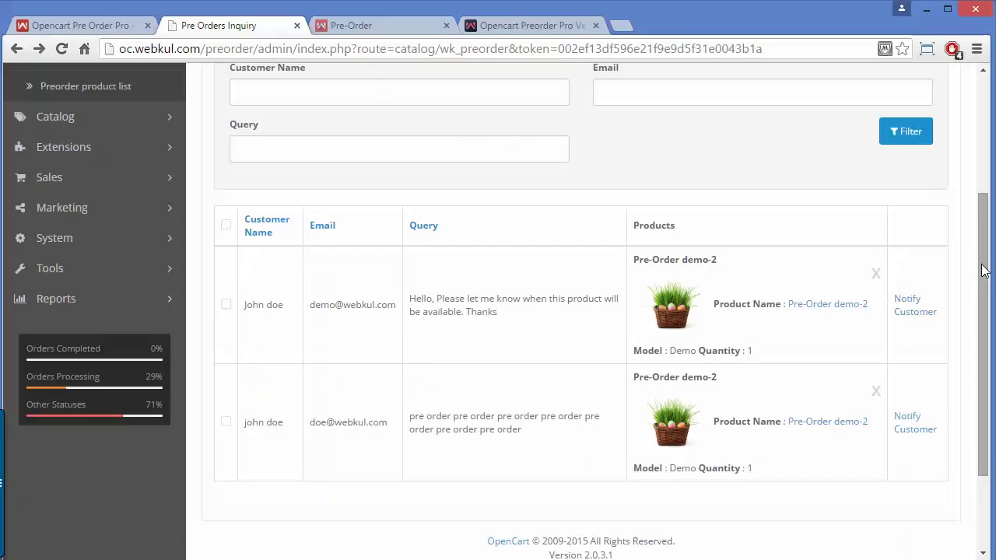
{"action": "left_click_drag", "start_coordinate": [984, 269], "coordinate": [984, 162]}
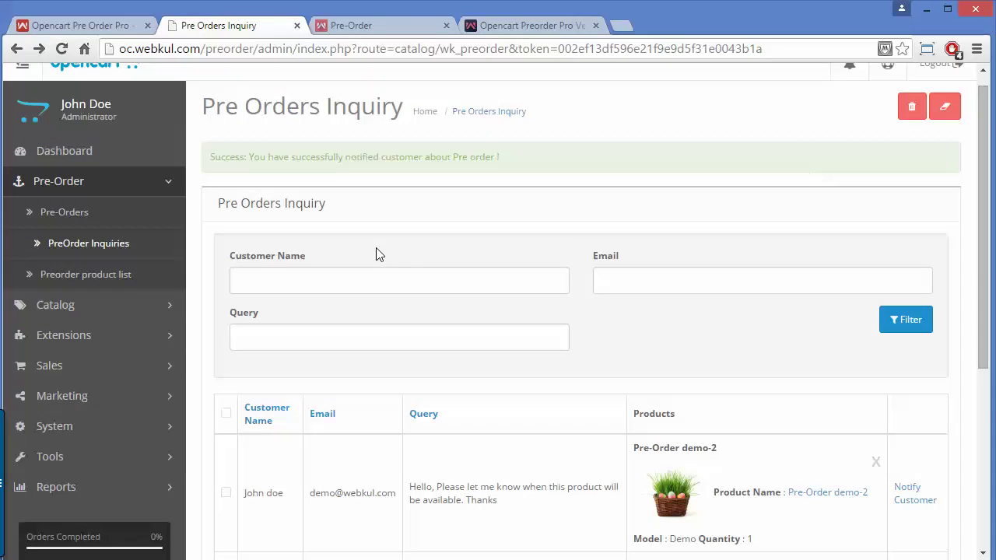
{"action": "left_click", "coordinate": [125, 284]}
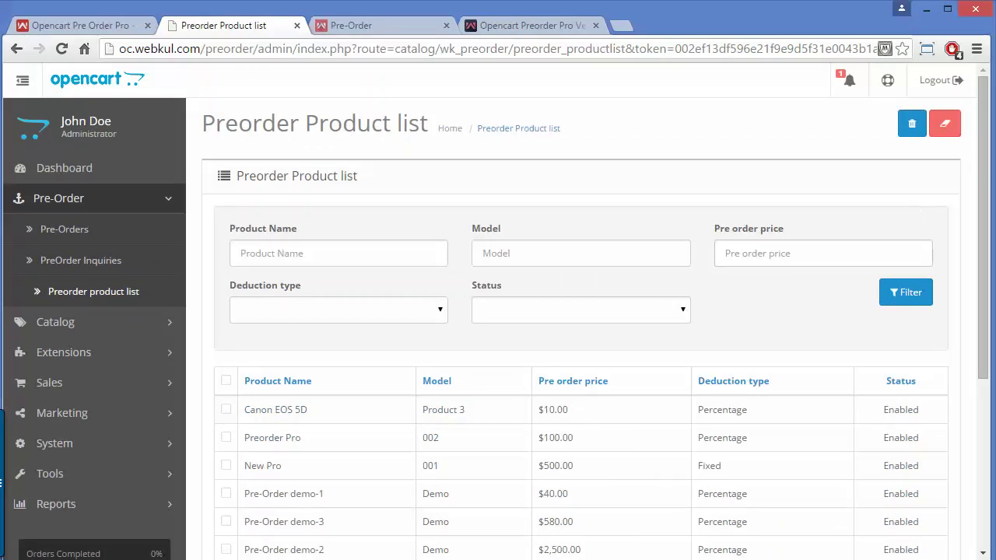
{"action": "left_click_drag", "start_coordinate": [985, 169], "coordinate": [982, 265]}
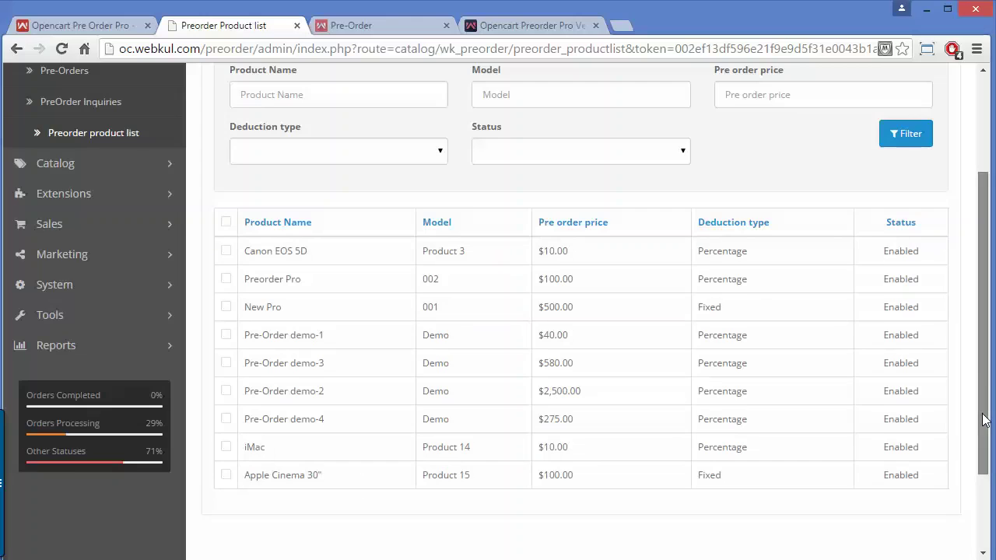
{"action": "mouse_move", "coordinate": [987, 413]}
{"action": "left_mouse_down"}
{"action": "mouse_move", "coordinate": [984, 367]}
{"action": "mouse_move", "coordinate": [984, 403]}
{"action": "left_mouse_up"}
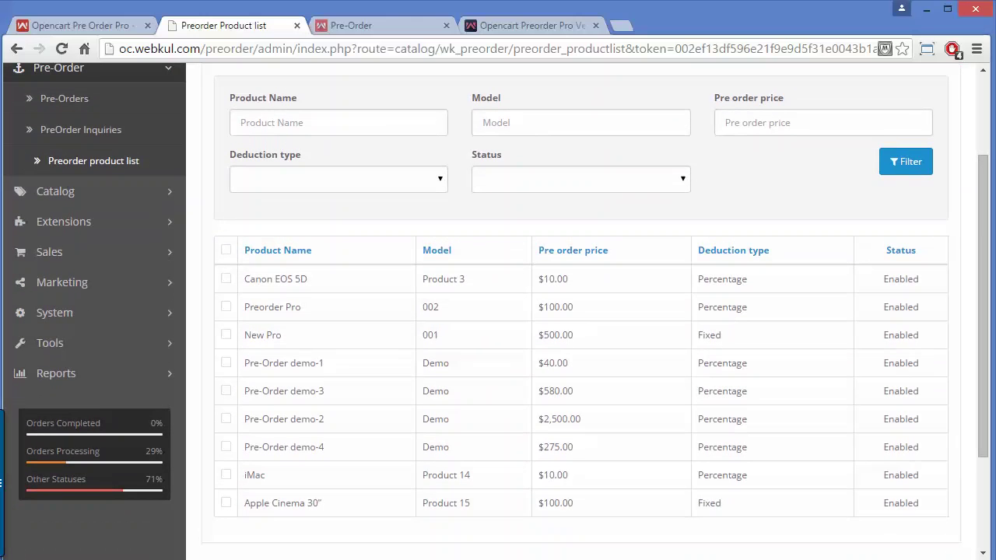
{"action": "scroll", "coordinate": [596, 527], "scroll_direction": "up", "scroll_amount": 3}
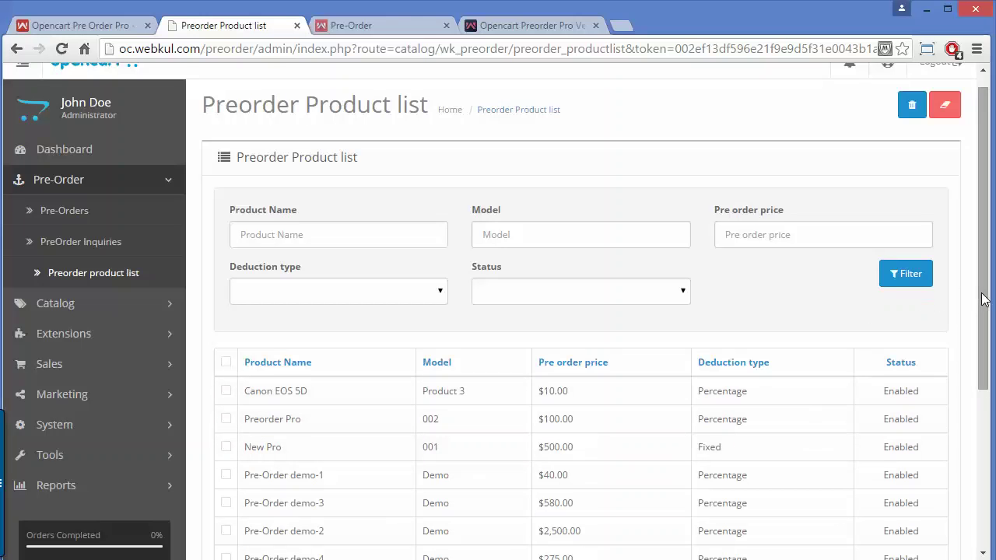
{"action": "left_click_drag", "start_coordinate": [982, 300], "coordinate": [980, 368]}
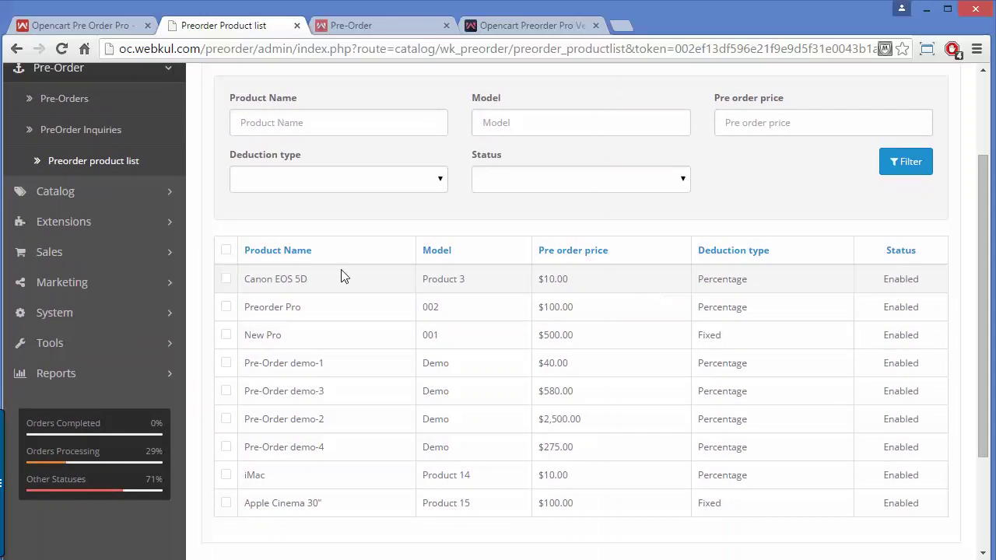
{"action": "left_click", "coordinate": [226, 251]}
{"action": "left_click", "coordinate": [225, 250]}
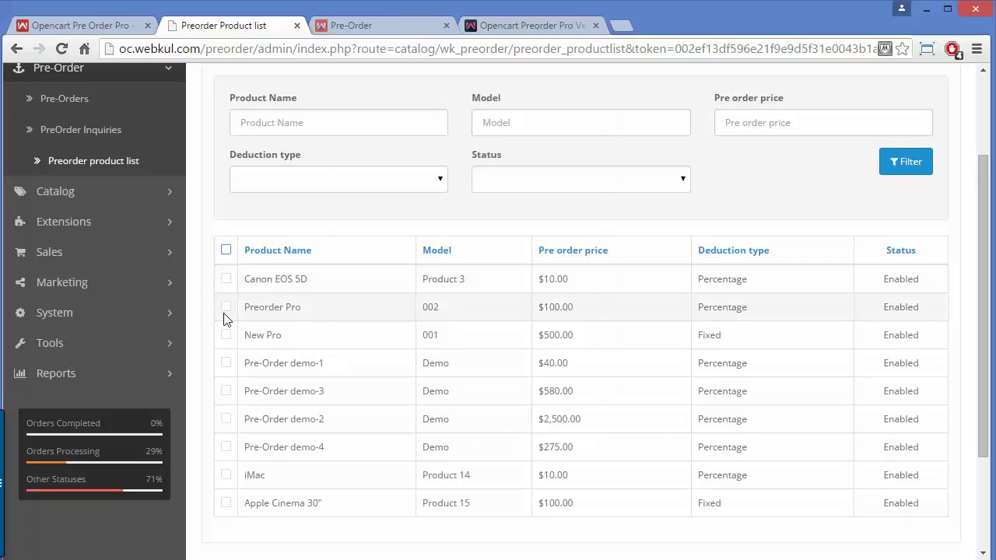
{"action": "left_click", "coordinate": [226, 307]}
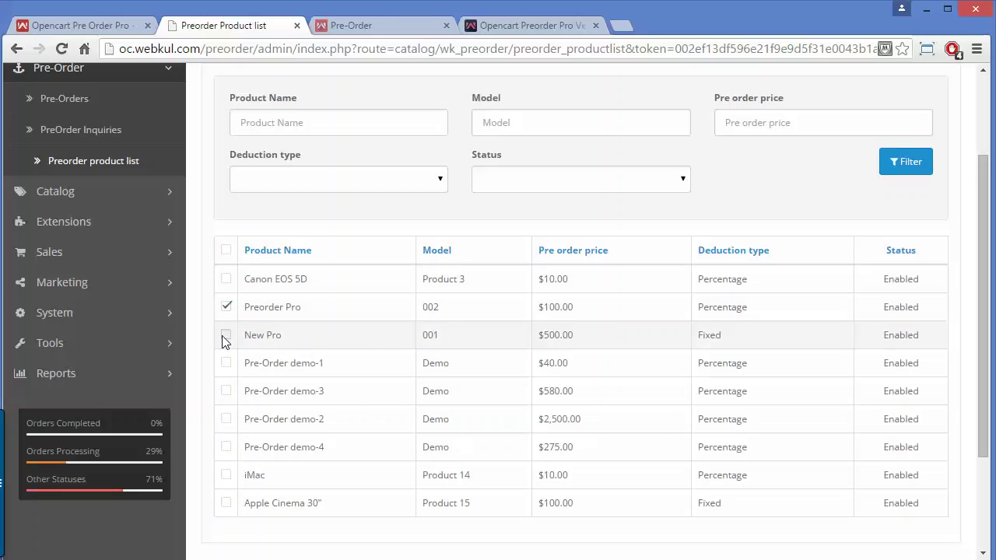
{"action": "left_click", "coordinate": [225, 336]}
{"action": "left_click", "coordinate": [226, 364]}
{"action": "scroll", "coordinate": [986, 323], "scroll_direction": "up", "scroll_amount": 3}
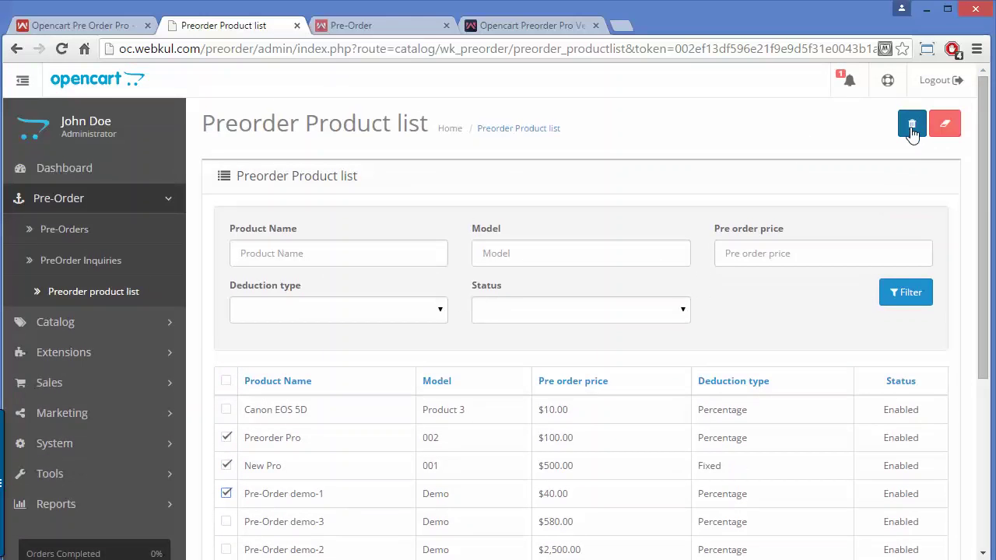
{"action": "scroll", "coordinate": [986, 214], "scroll_direction": "down", "scroll_amount": 3}
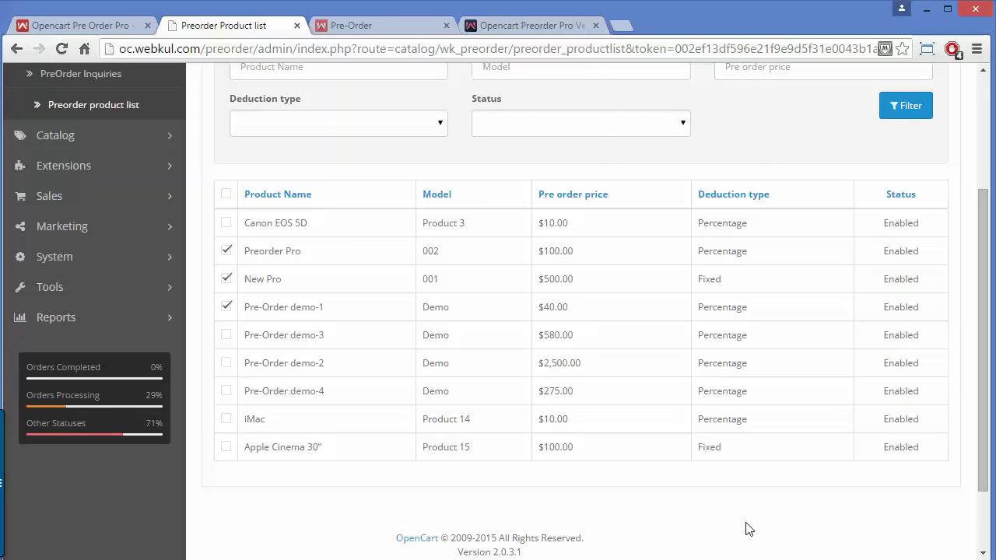
{"action": "left_click", "coordinate": [226, 279]}
{"action": "left_click", "coordinate": [226, 252]}
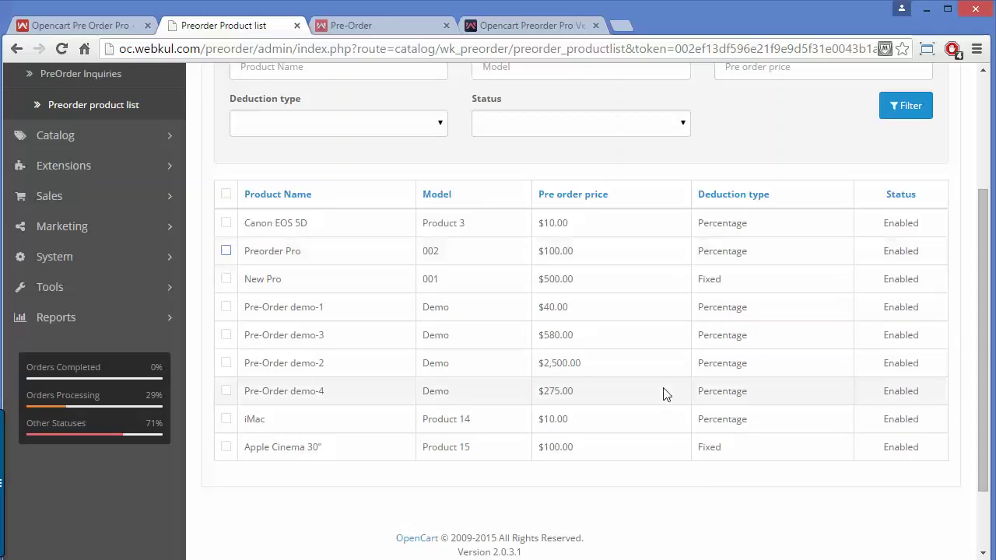
{"action": "left_click_drag", "start_coordinate": [986, 334], "coordinate": [980, 222]}
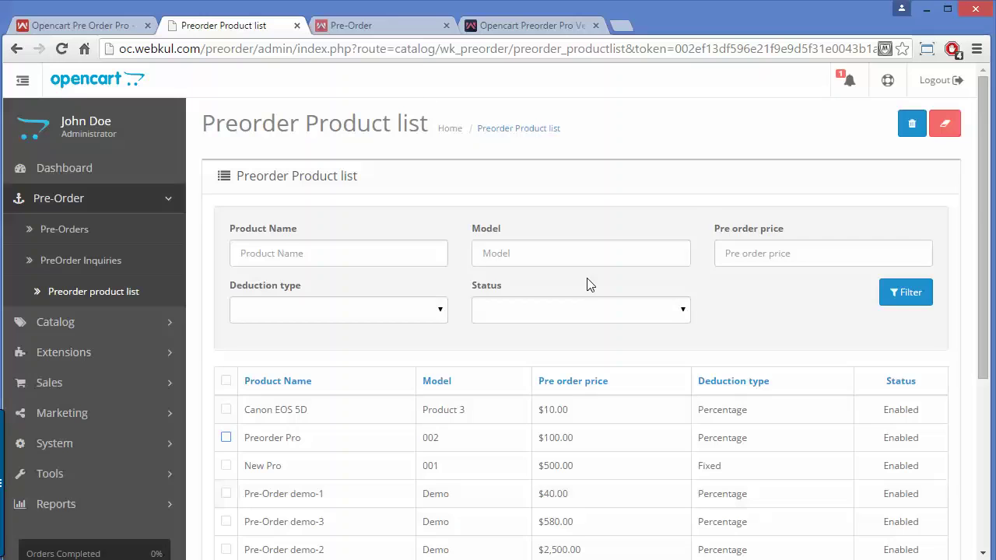
{"action": "left_click", "coordinate": [369, 26]}
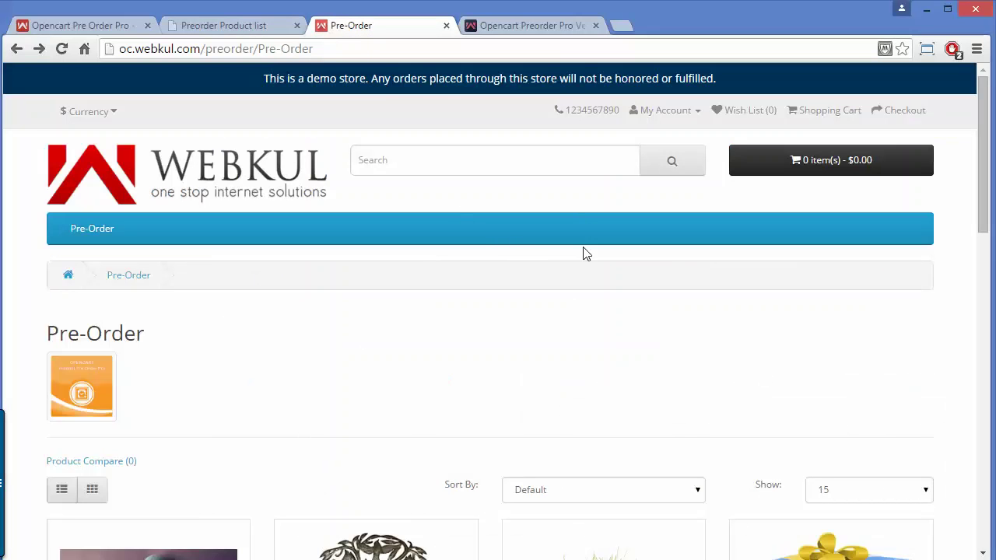
Reload the storefront Pre-Order category and scroll down to its product grid.
{"action": "left_click", "coordinate": [98, 235]}
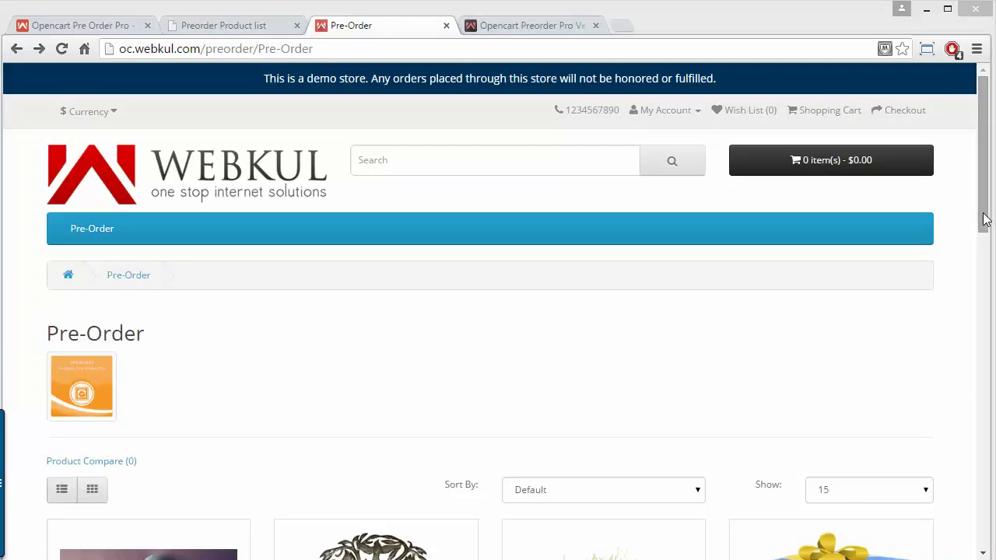
{"action": "left_click_drag", "start_coordinate": [984, 220], "coordinate": [972, 345]}
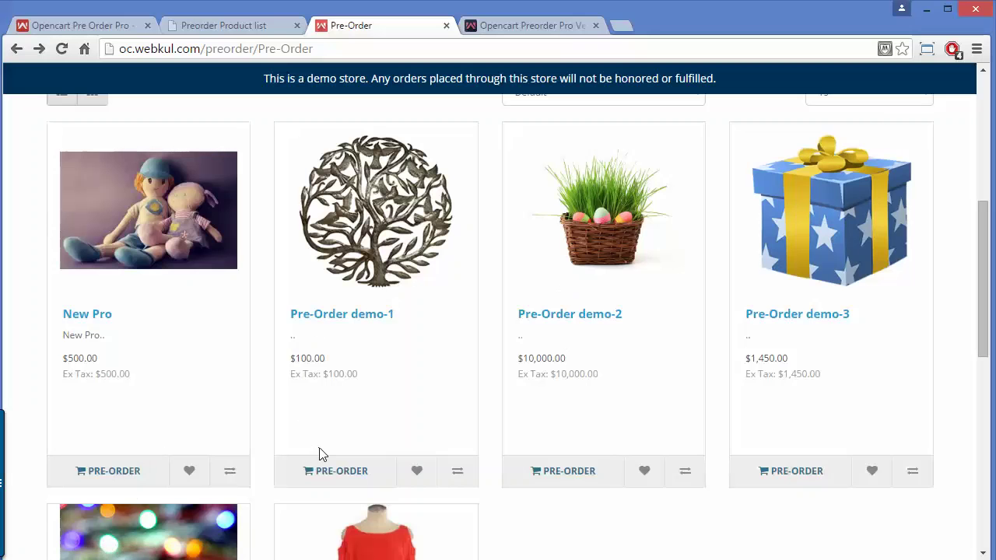
Open New Pro's $500.00 product page and scroll to see its Pre-Order button.
{"action": "left_click", "coordinate": [197, 246]}
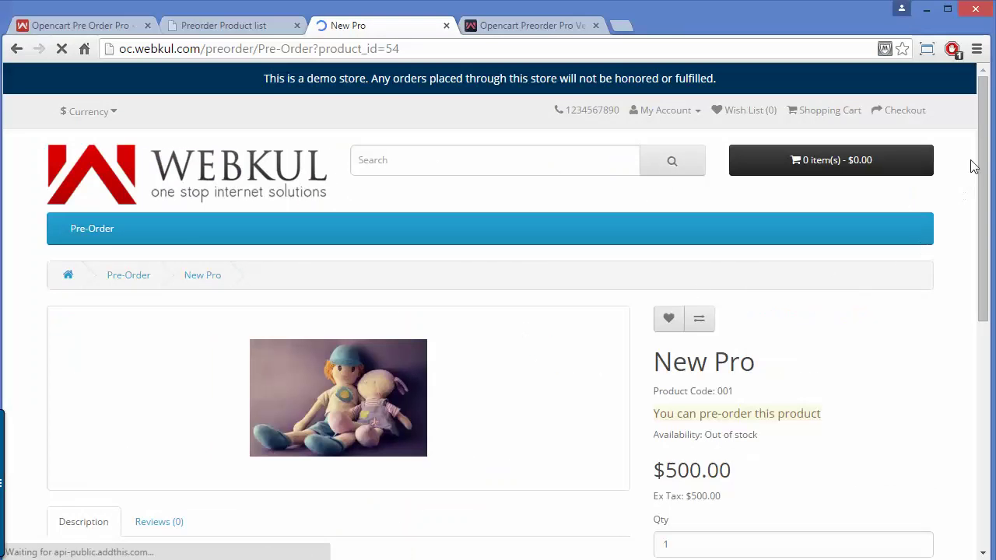
{"action": "left_click_drag", "start_coordinate": [981, 164], "coordinate": [982, 212]}
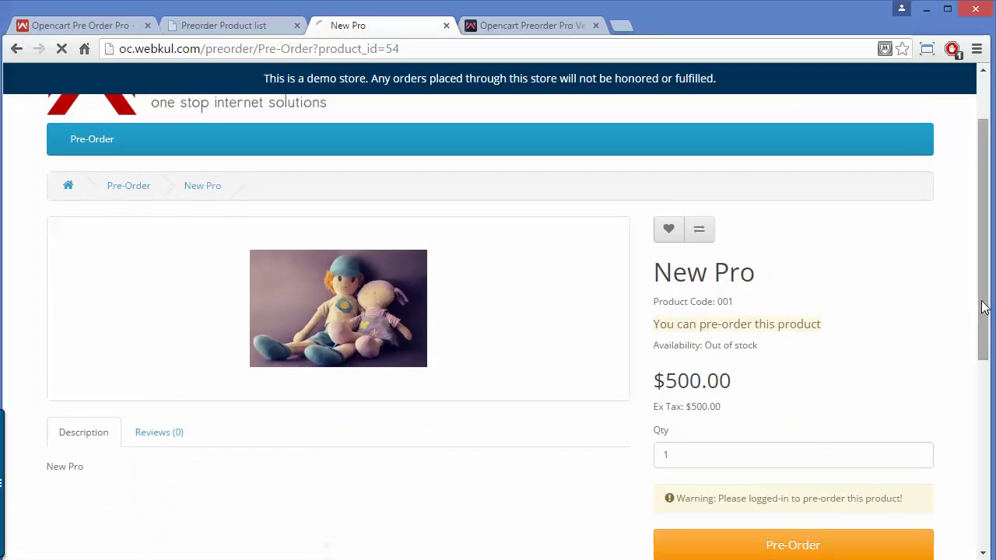
{"action": "left_click_drag", "start_coordinate": [985, 305], "coordinate": [984, 335]}
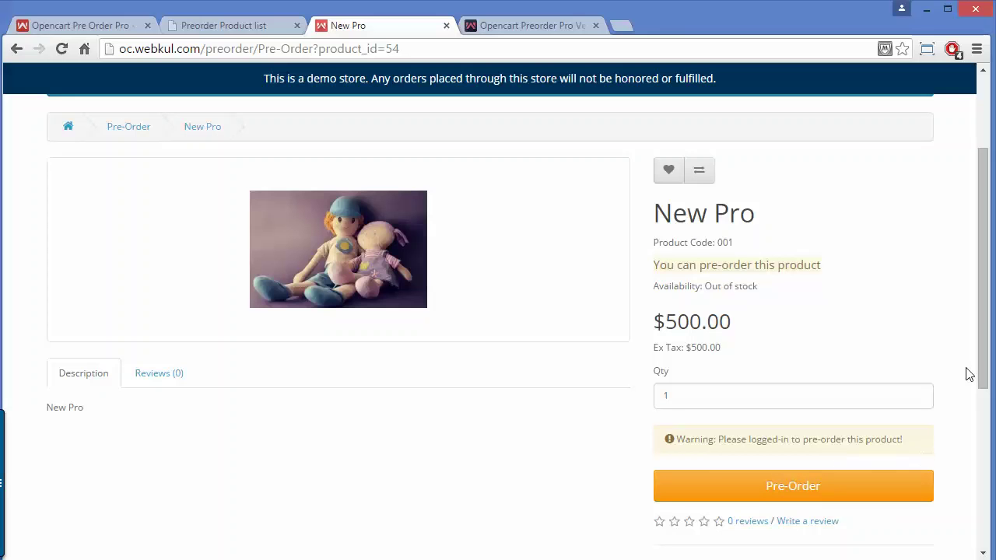
{"action": "left_click_drag", "start_coordinate": [985, 334], "coordinate": [984, 266]}
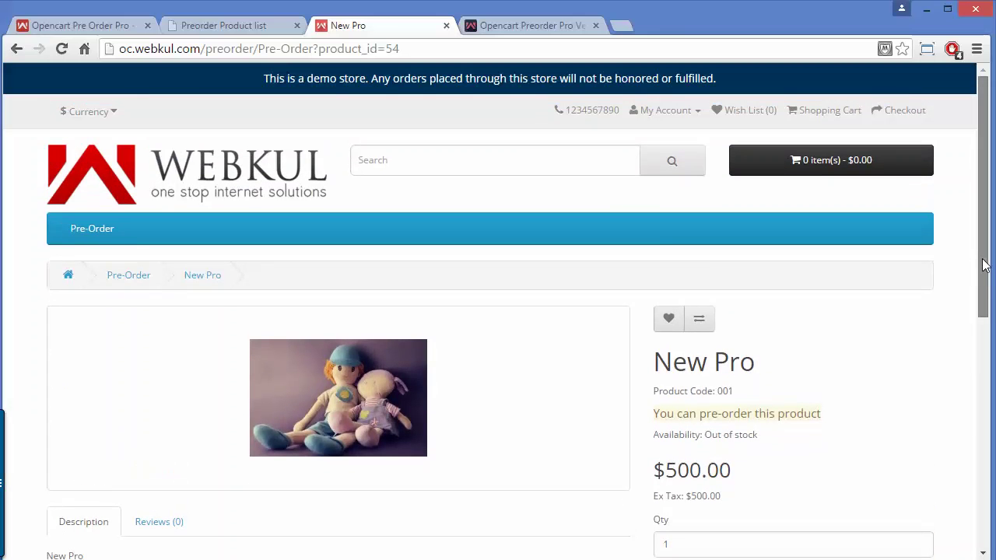